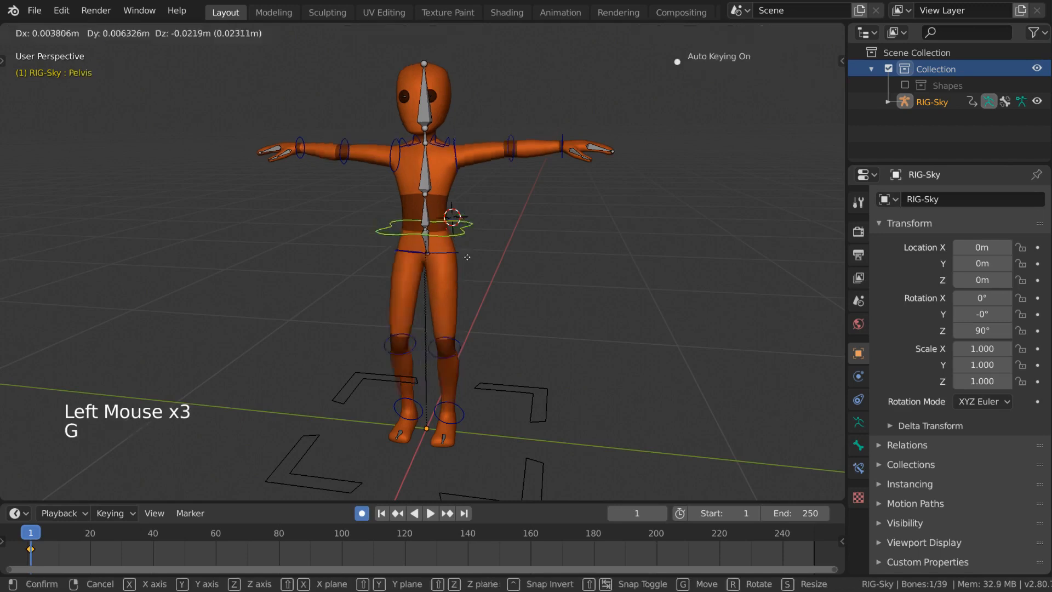
- Select the left arm bones and hide them
right_click(485, 223)
left_click(563, 156)
middle_click_drag(563, 156, 543, 187)
left_click(512, 169)
key("shift")
left_click(462, 147, "shift")
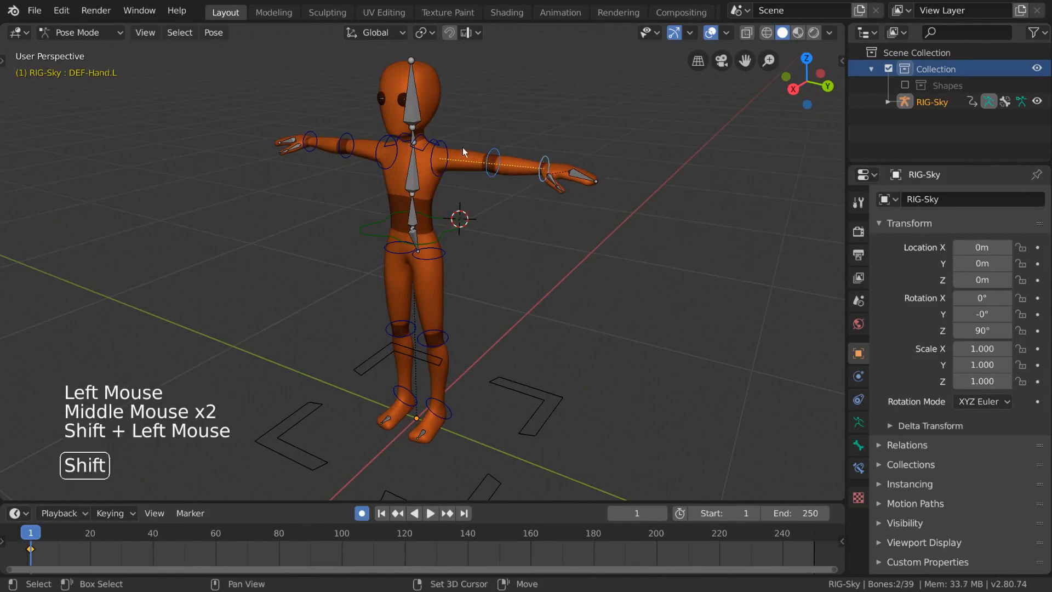
left_click(444, 143, "shift")
key("h")
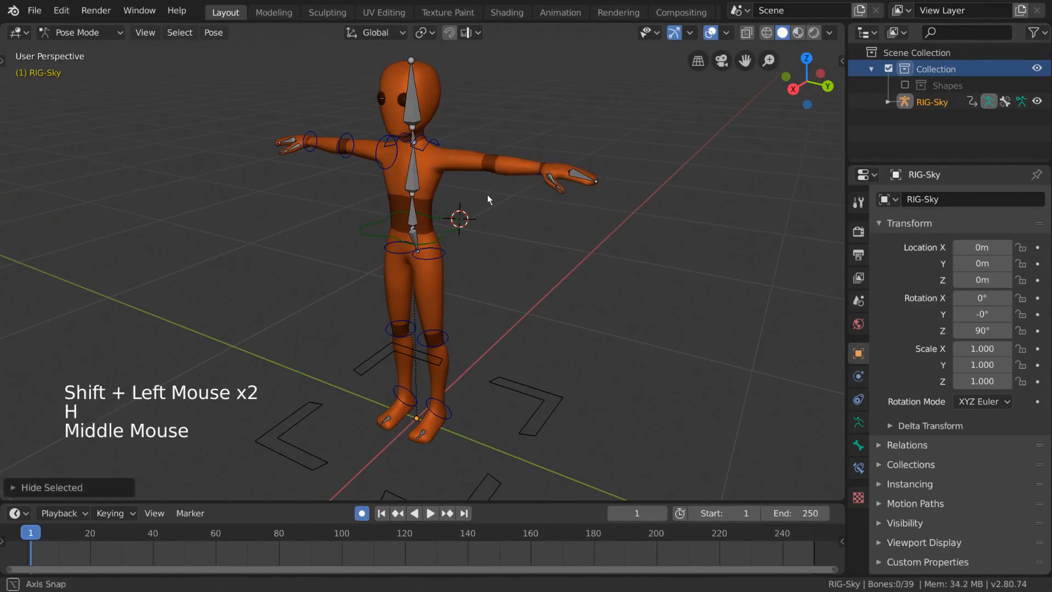
- Select the right arm bones and hide them as well
middle_click_drag(488, 195, 497, 189)
left_click(389, 166)
key("shift")
left_click(349, 155, "shift")
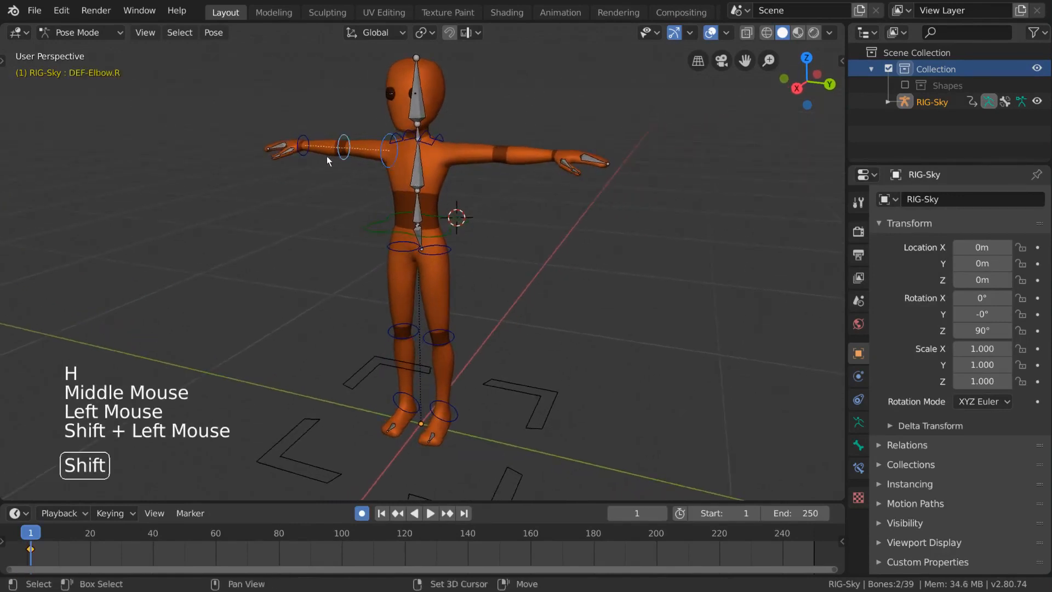
left_click(304, 154, "shift")
key("h")
- Undo the bone hiding and reveal all hidden bones
middle_click_drag(324, 158, 511, 198)
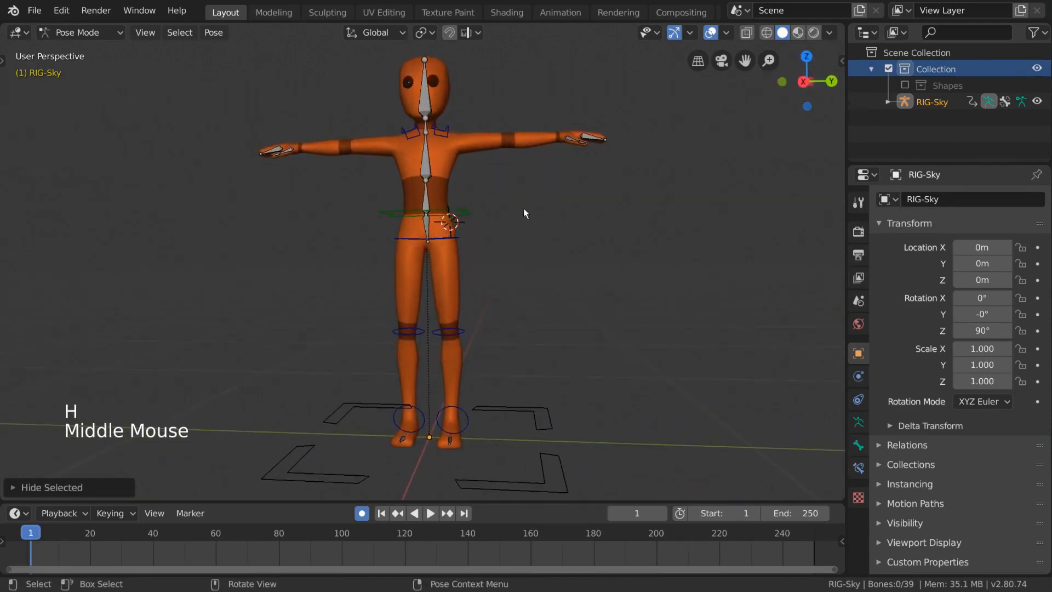
key("ctrl+z")
key("ctrl+z")
key("ctrl+z")
key("ctrl+z")
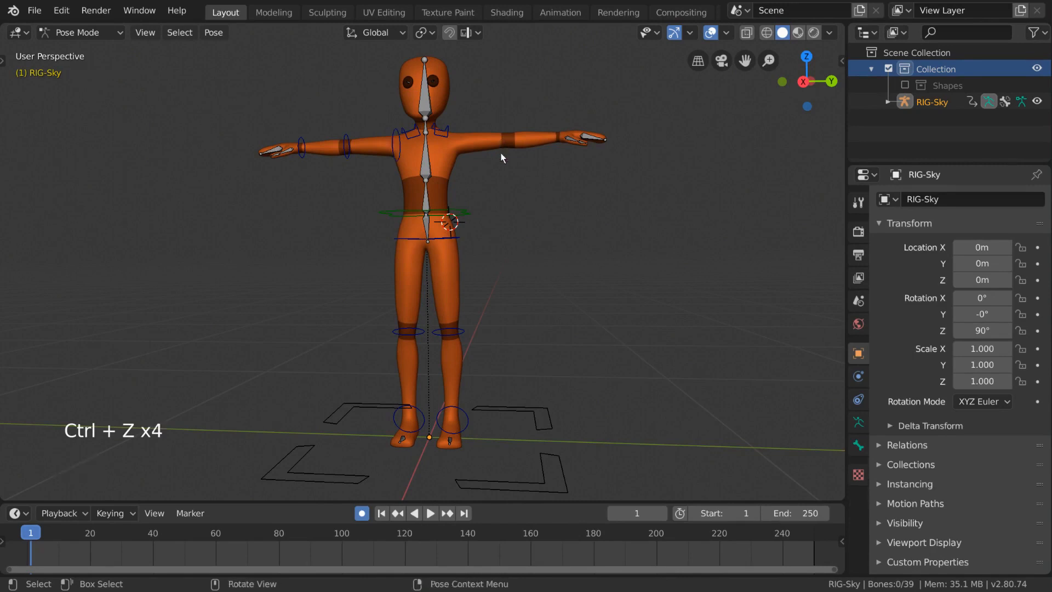
middle_click_drag(502, 158, 505, 170)
key("alt+h")
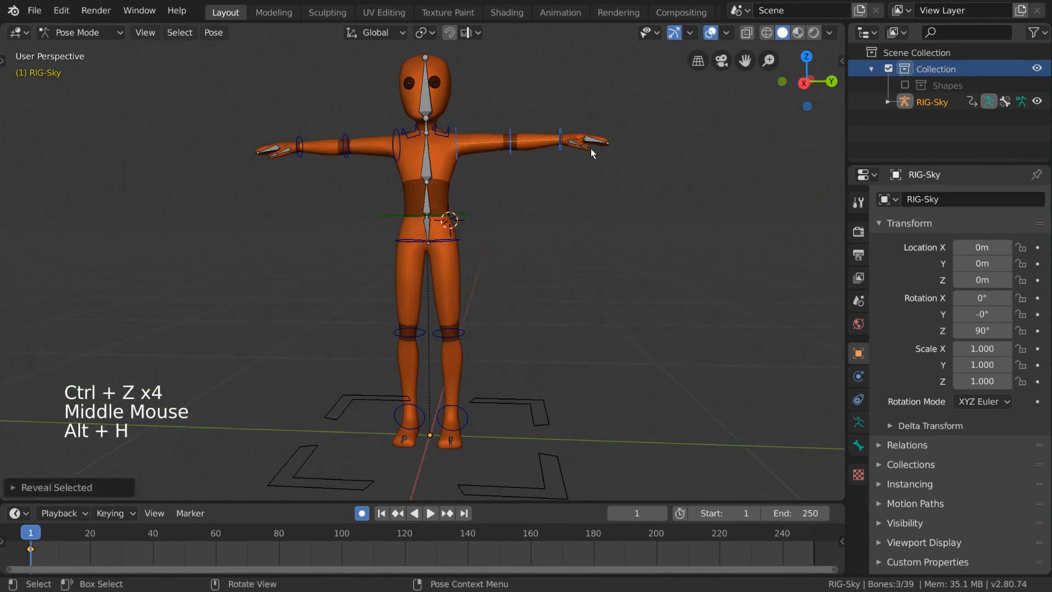
- Open the armature's Object Data properties and display only bone layer 2, then only layer 3
left_click(859, 422)
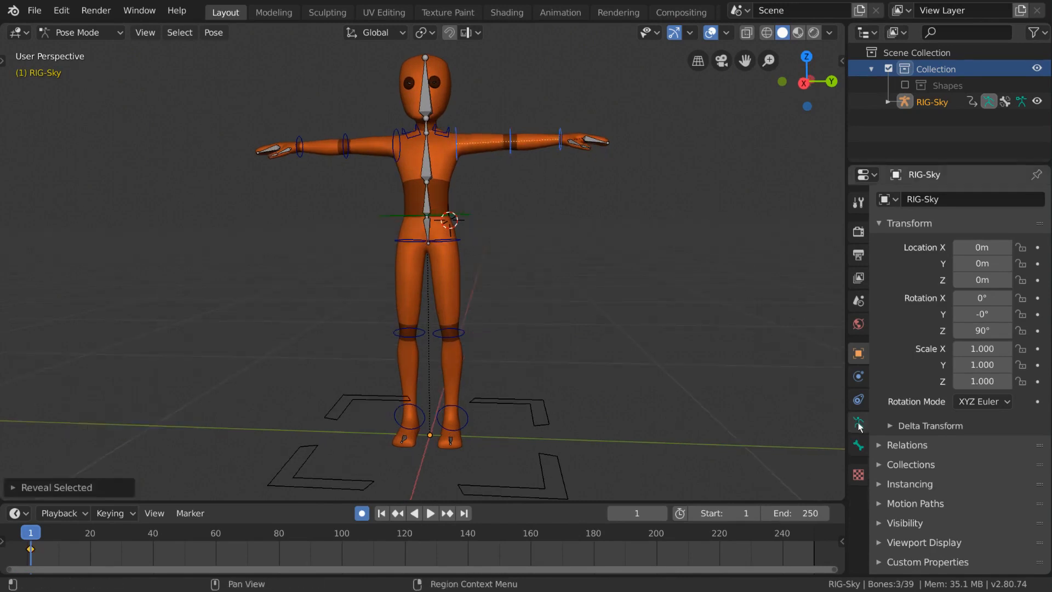
left_click(890, 284)
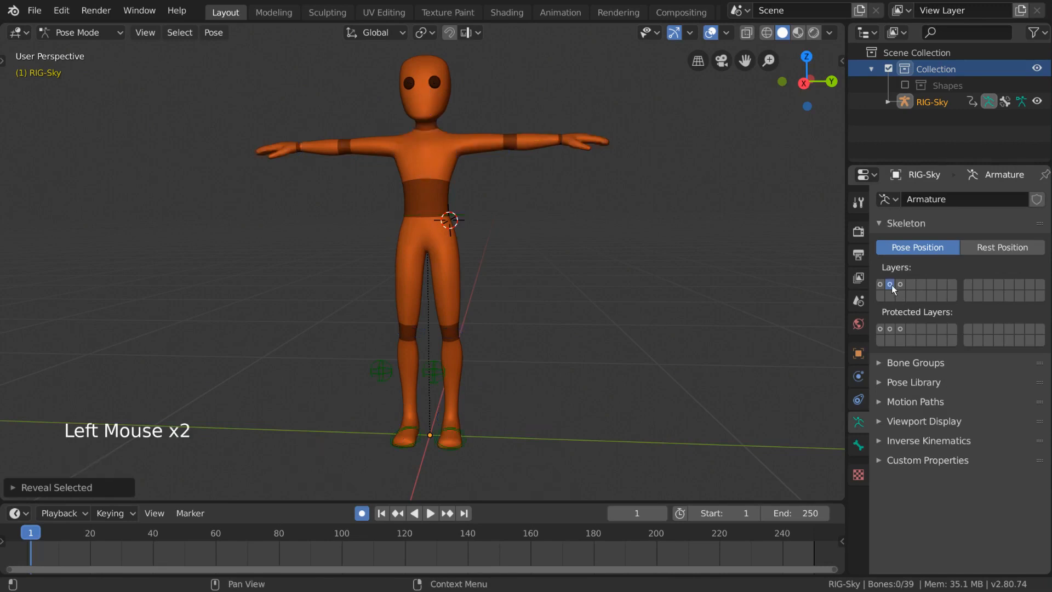
left_click(901, 284)
key("a")
middle_click_drag(675, 287, 691, 330)
- Display bone layers 1, 2 and 3 together and select all bones
left_click(892, 284)
key("a")
left_click(880, 285)
left_click(890, 284, "shift")
middle_click_drag(608, 263, 594, 282, "shift")
scroll(605, 284, "down", 2)
key("a")
left_click(900, 283, "shift")
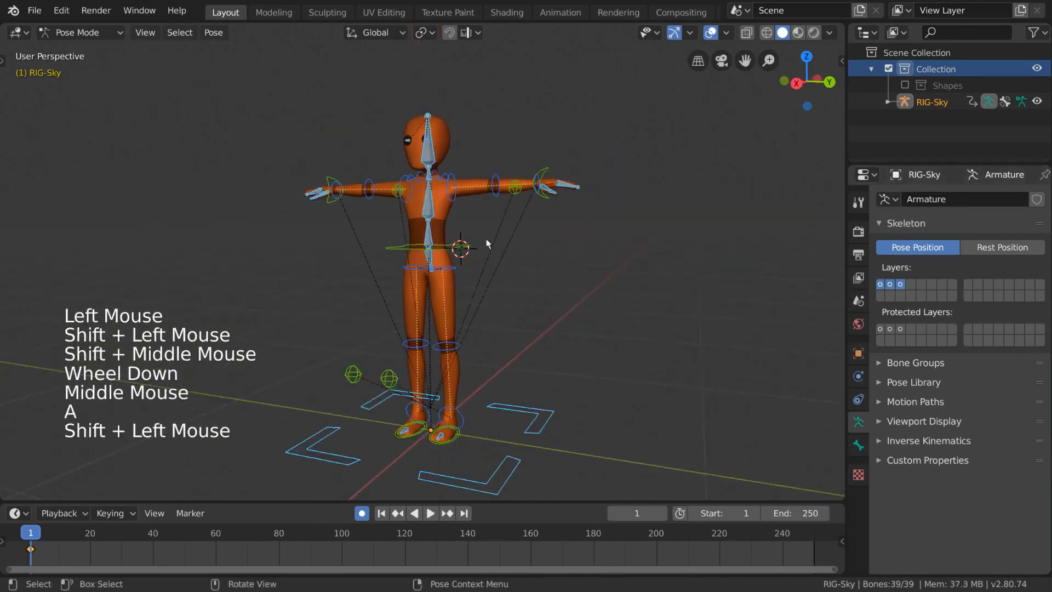
mouse_move(485, 239)
middle_mouse_down()
mouse_move(475, 245)
mouse_move(487, 245)
middle_mouse_up()
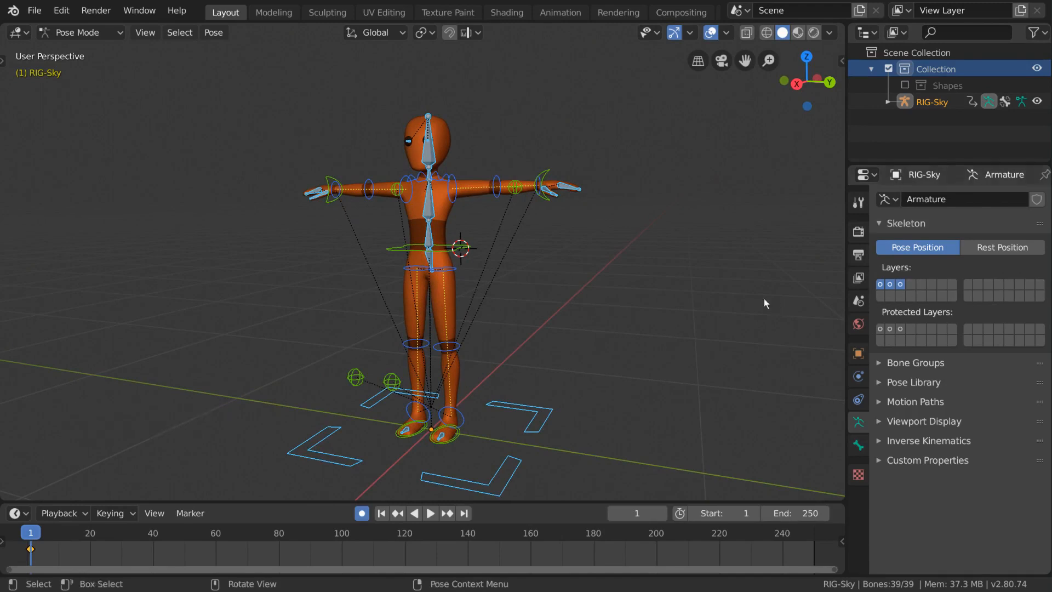
left_click(461, 249)
middle_click_drag(495, 254, 552, 255)
key("g")
right_click(552, 254)
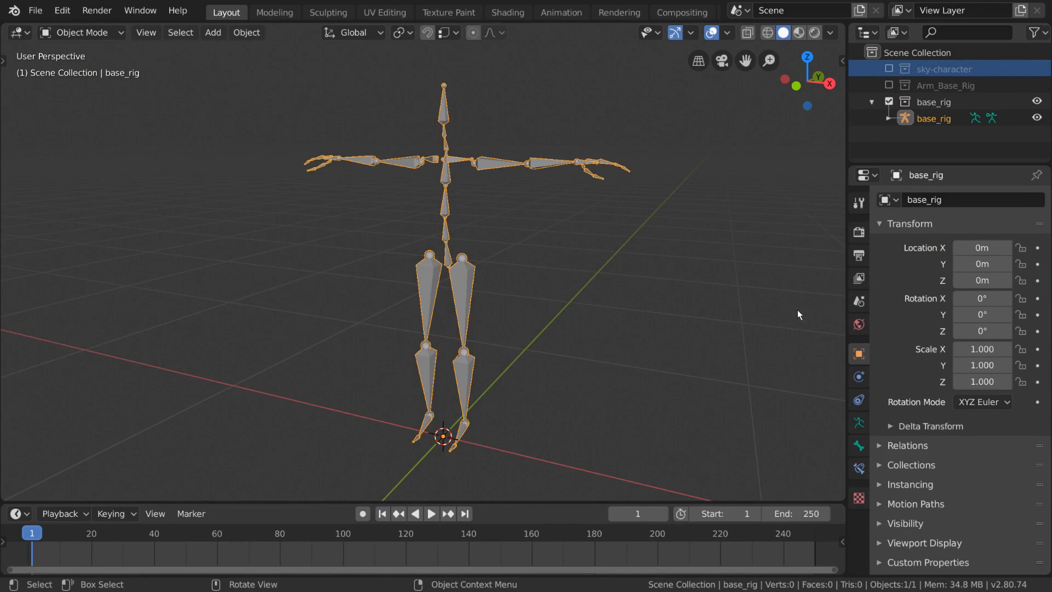
- Open the base_rig armature's Object Data properties and examine the Protected Layers grid
left_click(858, 423)
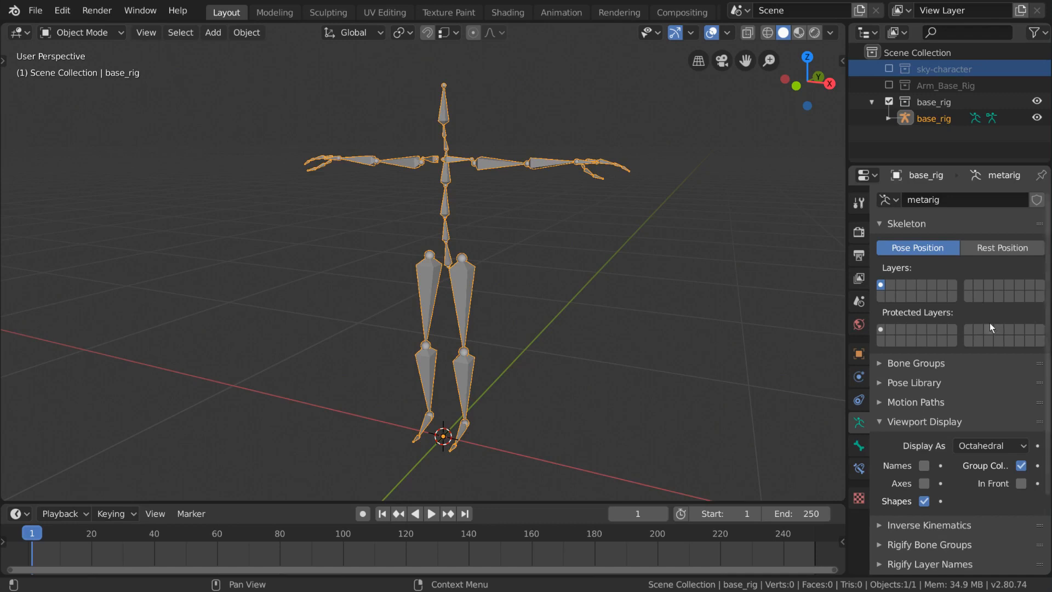
left_click(884, 330)
double_click(885, 330)
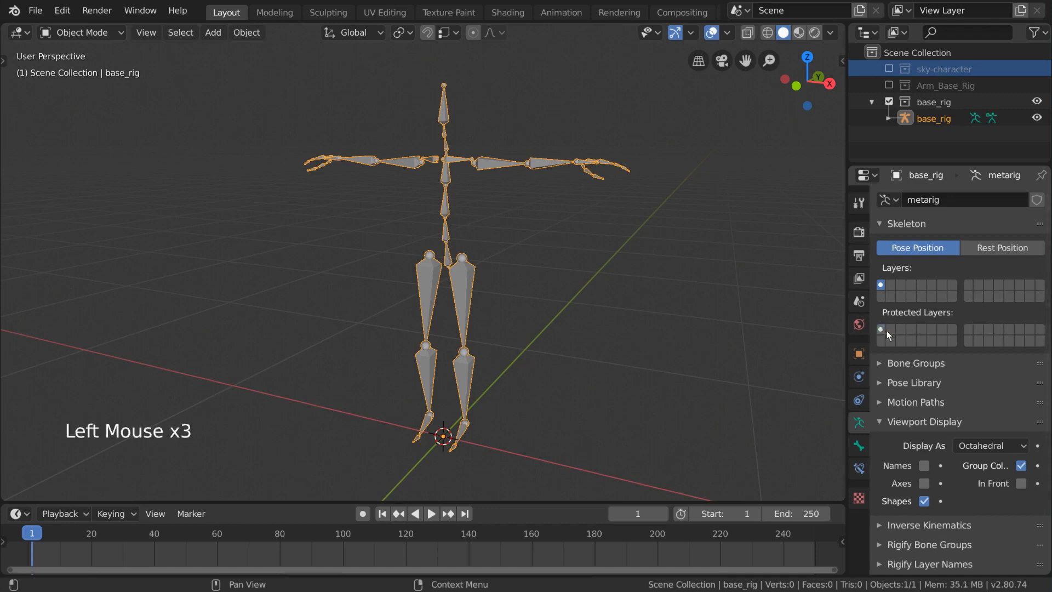
double_click(931, 330)
left_click(926, 332)
mouse_move(912, 331)
left_mouse_down()
mouse_move(899, 331)
mouse_move(920, 332)
left_mouse_up()
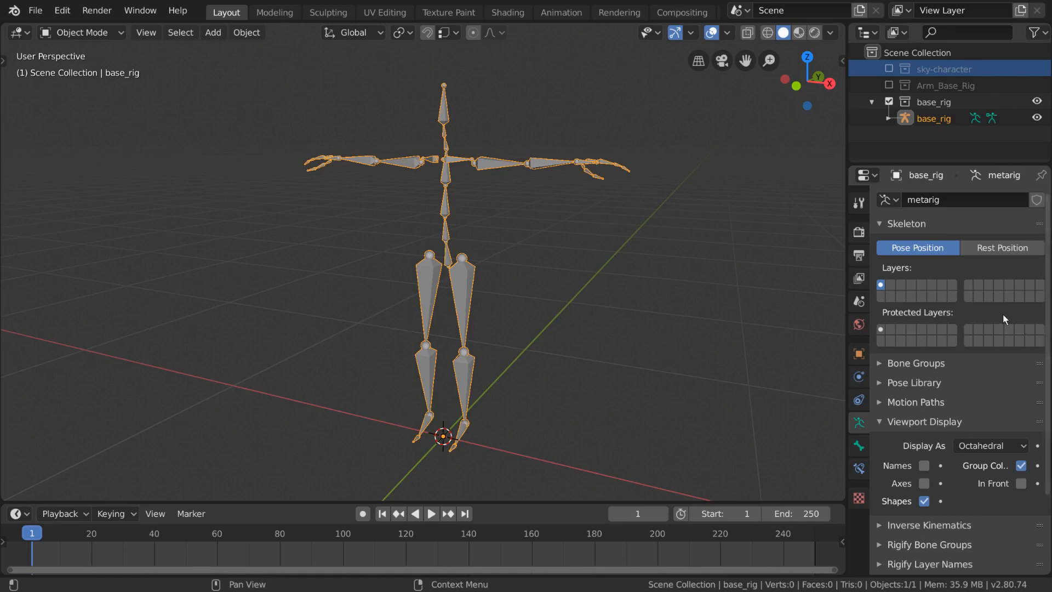
- Toggle through the armature's bone layers, showing single layers and adding several more to the display
left_click(889, 285)
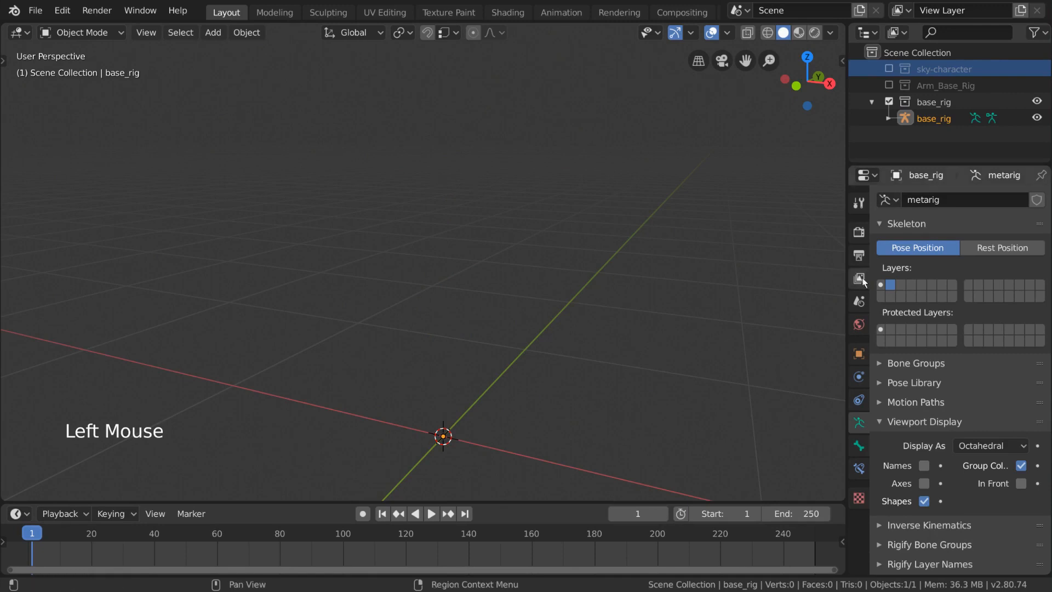
left_click(903, 286)
left_click(931, 287)
left_click(933, 286)
left_click(920, 286)
left_click(904, 287)
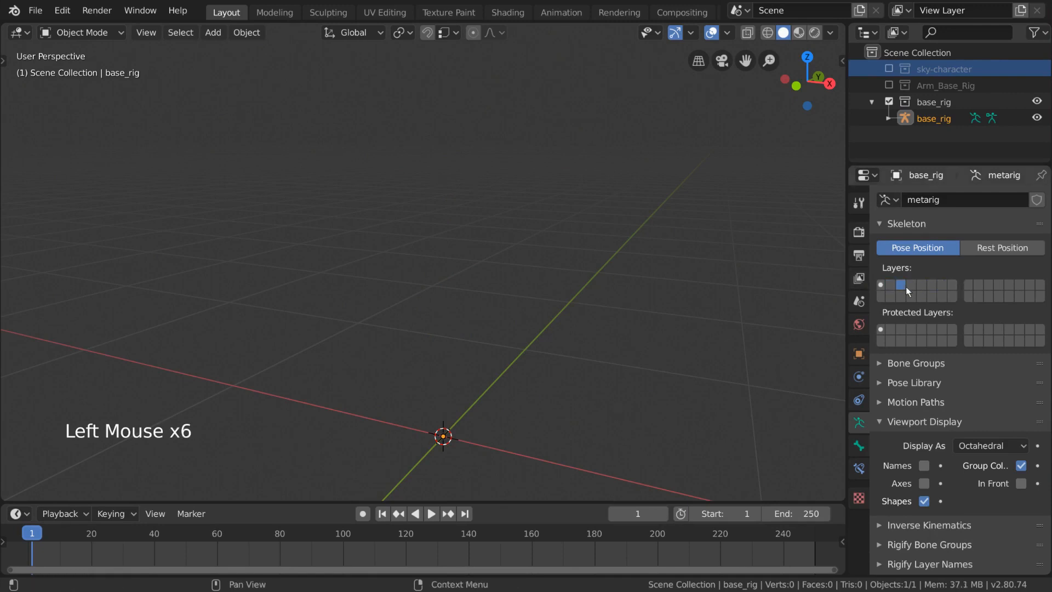
left_click(899, 288)
left_click(899, 295)
left_click(881, 286)
left_click(900, 287)
left_click(922, 286, "shift")
left_click(931, 285, "shift")
left_click(942, 285, "shift")
left_click(941, 296, "shift")
left_click(921, 296, "shift")
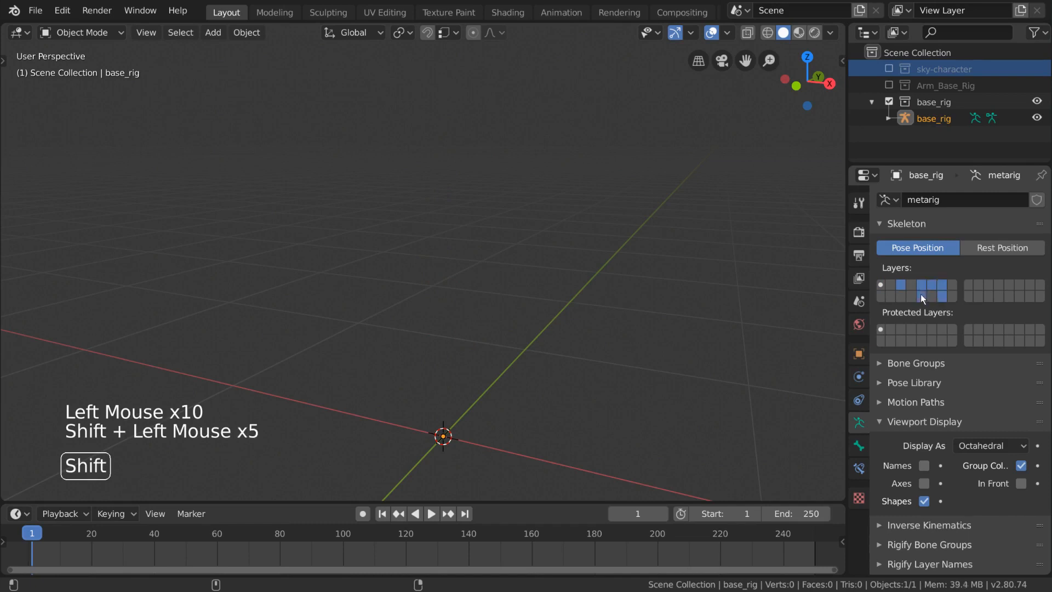
- Add layers from the second layer block to the display, then return to showing only layer 1
left_click(910, 296, "shift")
left_click(901, 296, "shift")
left_click(988, 296, "shift")
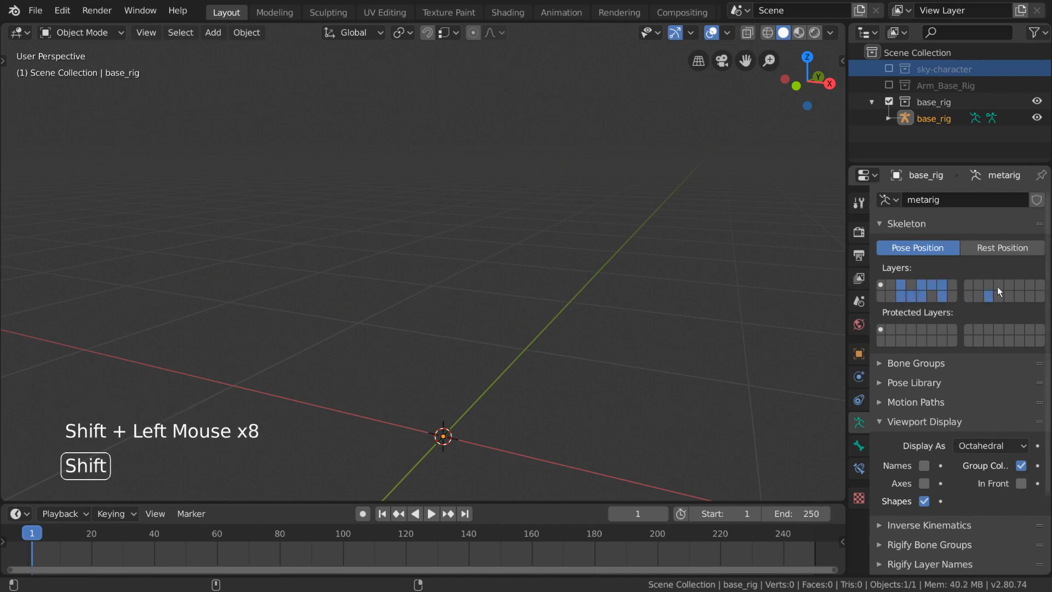
left_click(997, 285, "shift")
left_click(989, 295, "shift")
left_click(996, 284, "shift")
left_click_drag(921, 296, 948, 286, "shift")
left_click(890, 284, "shift")
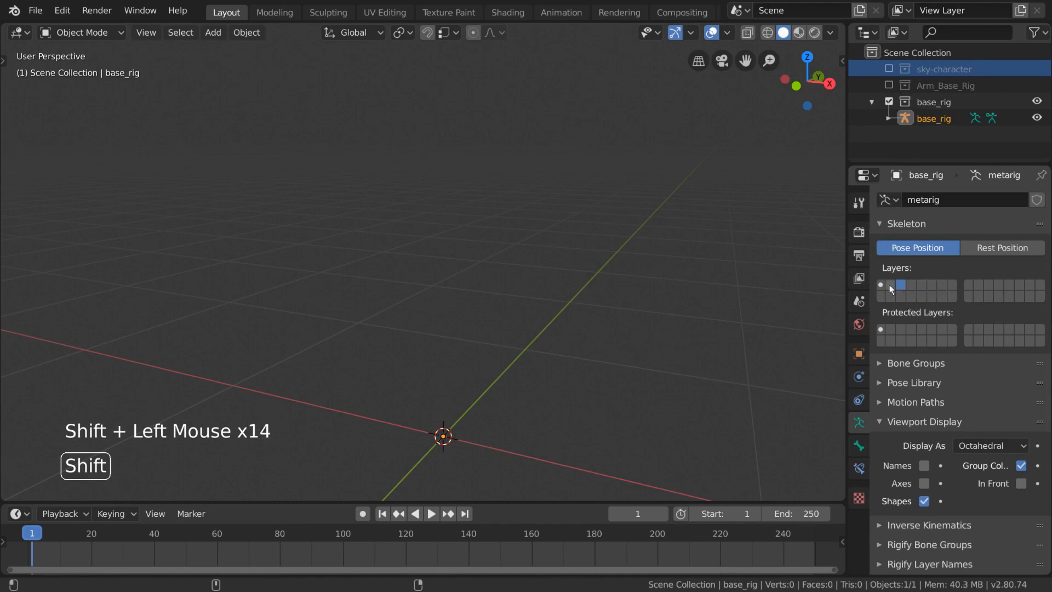
left_click(881, 286, "shift")
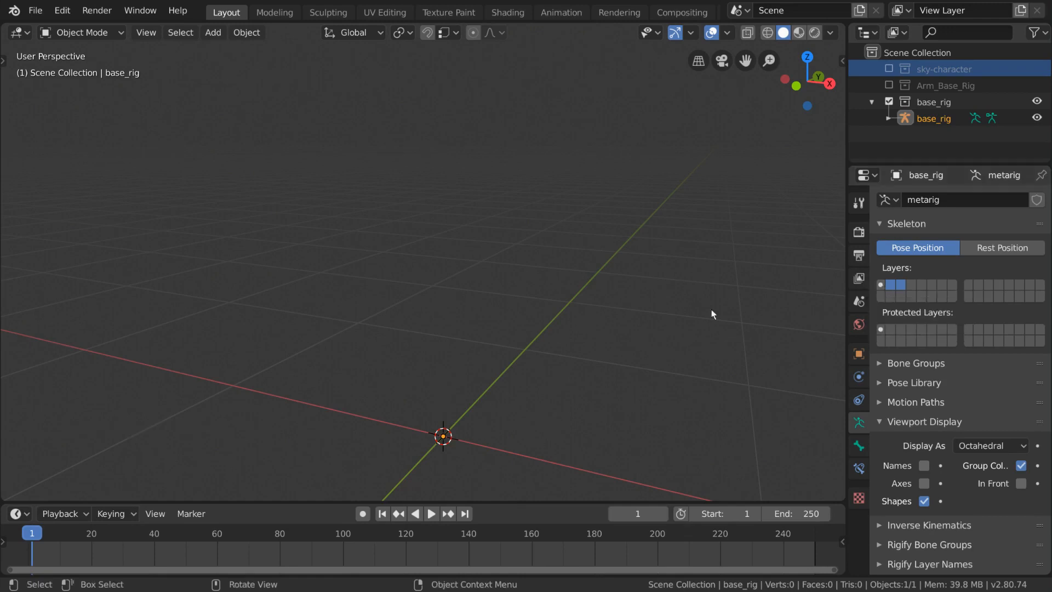
left_click(882, 285)
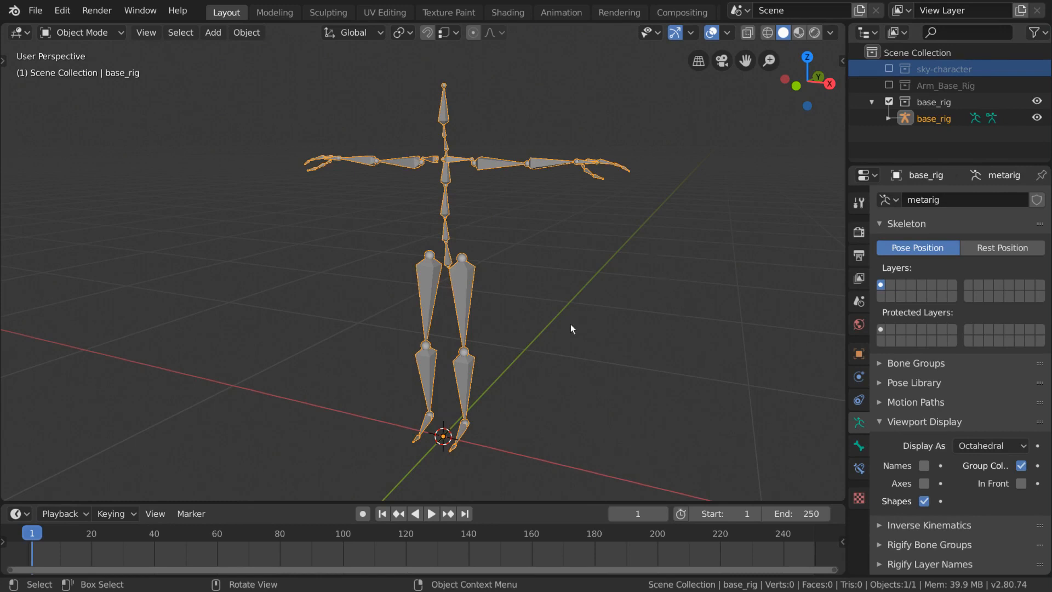
- Combine layers 1 and 2 and other layer sets in the display, ending with only layer 1 shown
mouse_move(571, 328)
middle_mouse_down()
mouse_move(592, 326)
mouse_move(571, 323)
middle_mouse_up()
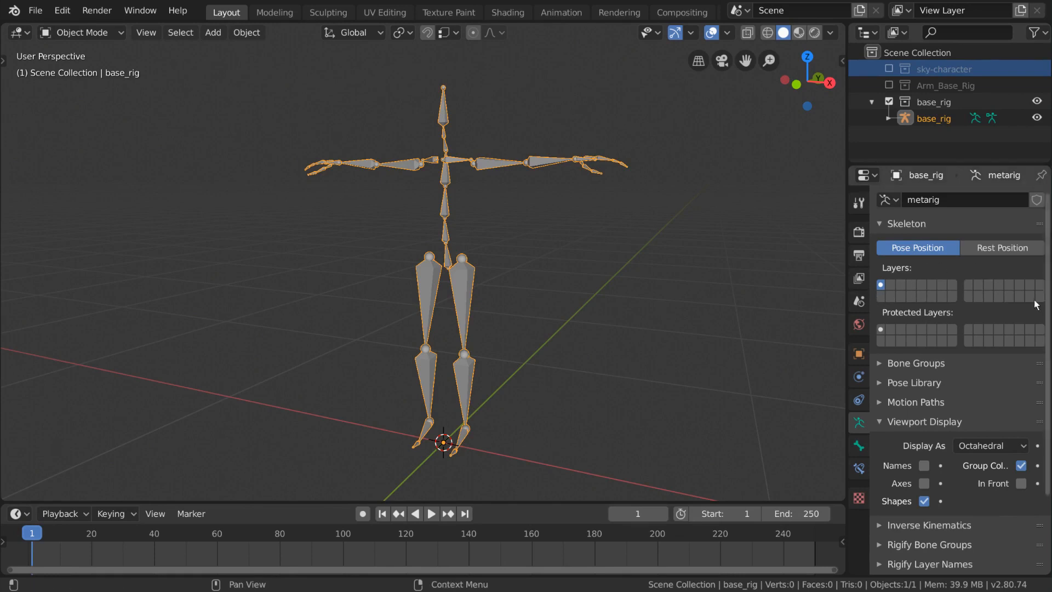
left_click(891, 285, "shift")
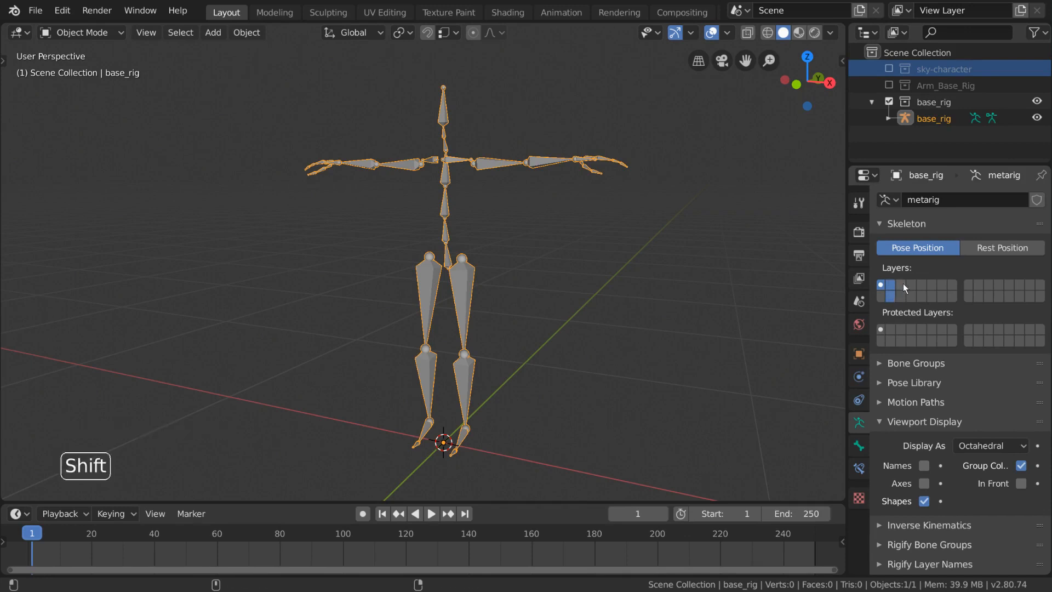
left_click_drag(903, 284, 906, 294, "shift")
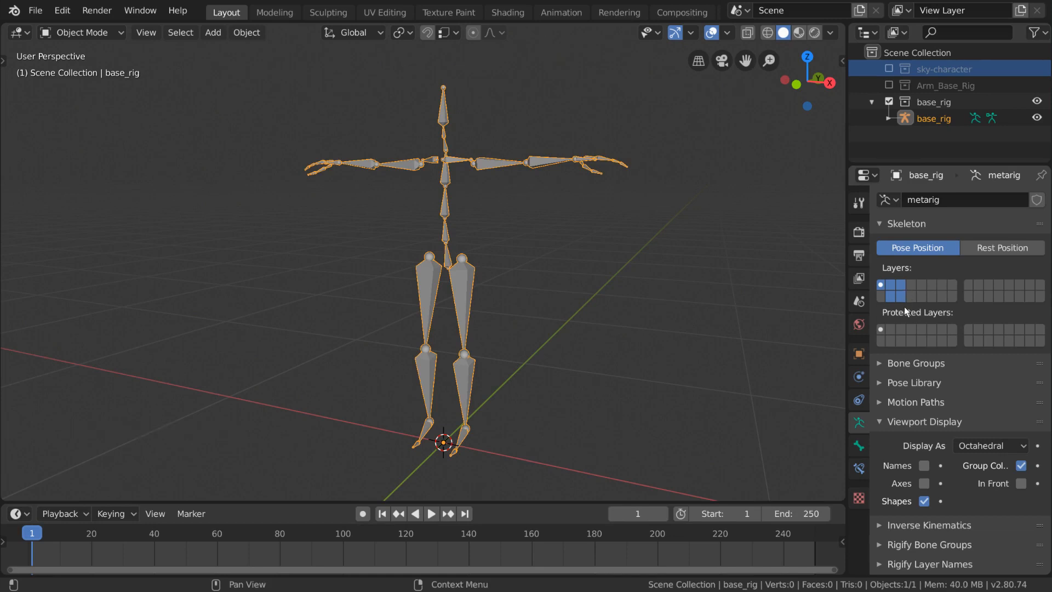
left_click(893, 284)
left_click(902, 284, "shift")
left_click(883, 285, "shift")
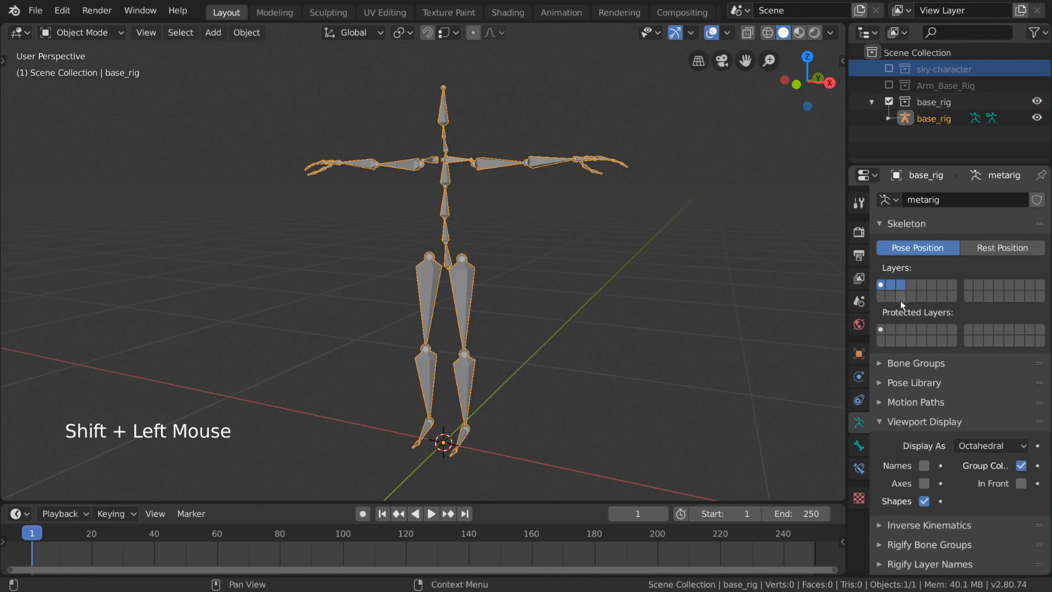
left_click(891, 297)
left_click(898, 296, "shift")
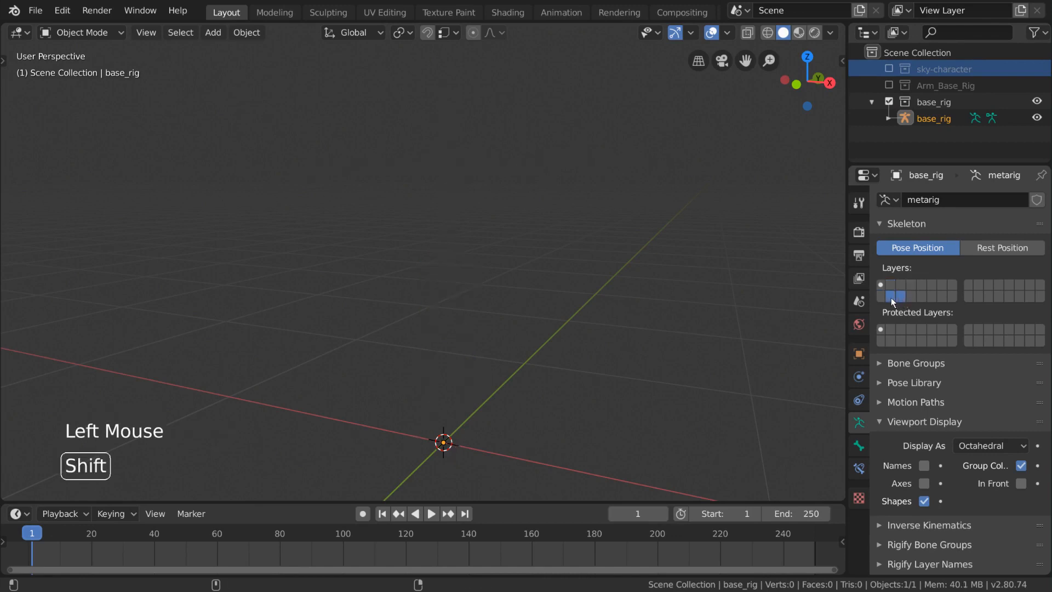
left_click(883, 285)
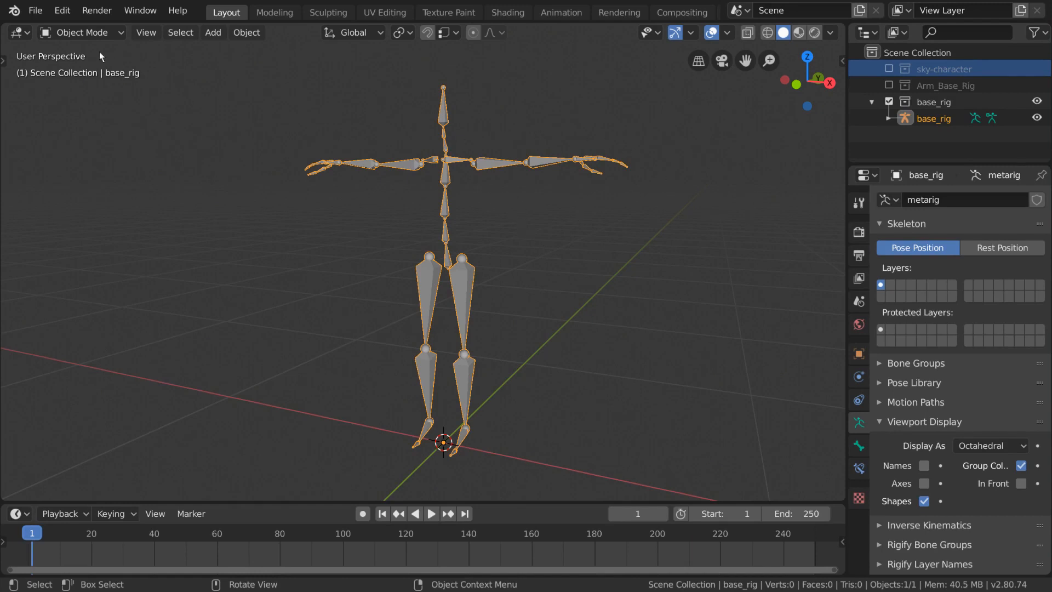
- In Pose Mode, box-select the left arm bones and move them to bone layer 2
left_click(92, 35)
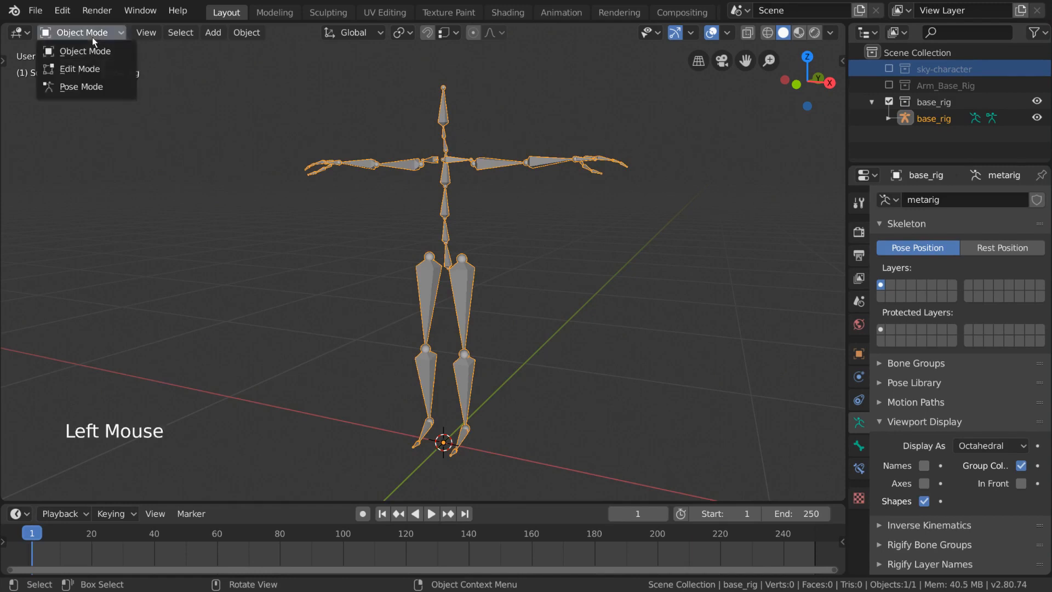
left_click(121, 90)
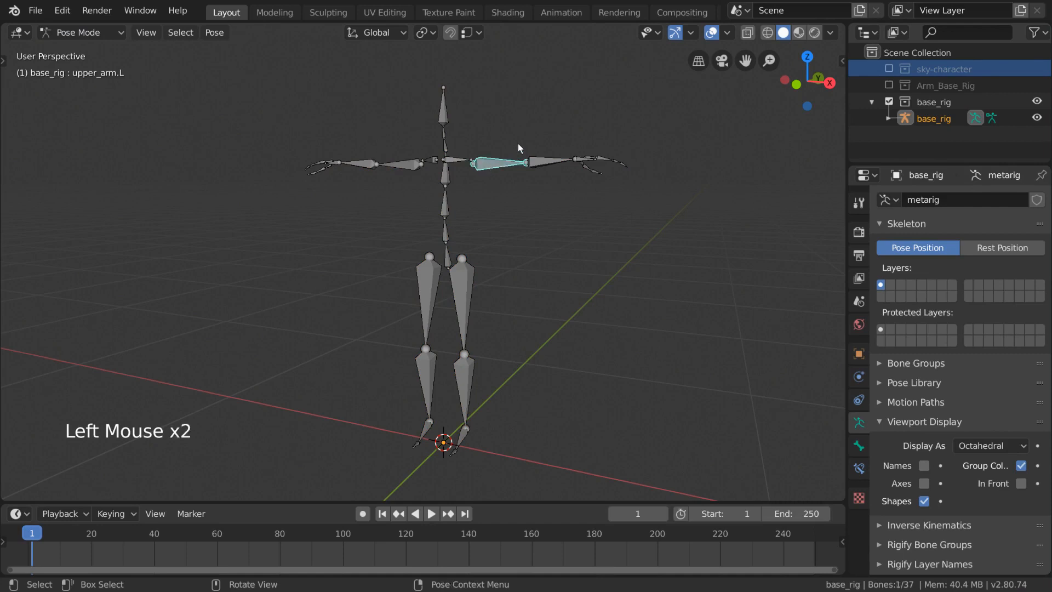
key("b")
left_click_drag(515, 130, 647, 201)
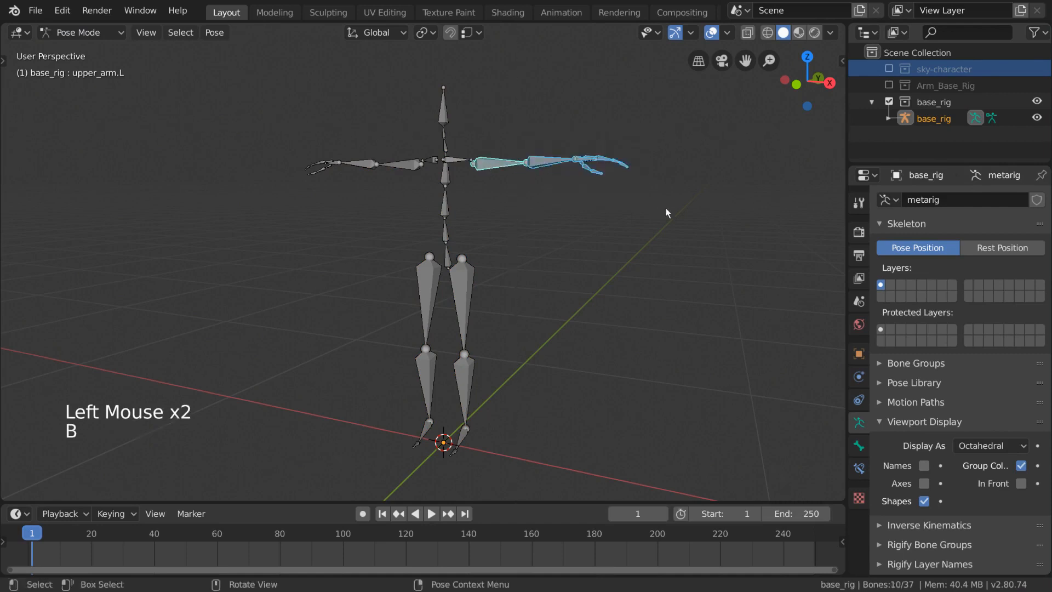
left_click(215, 33)
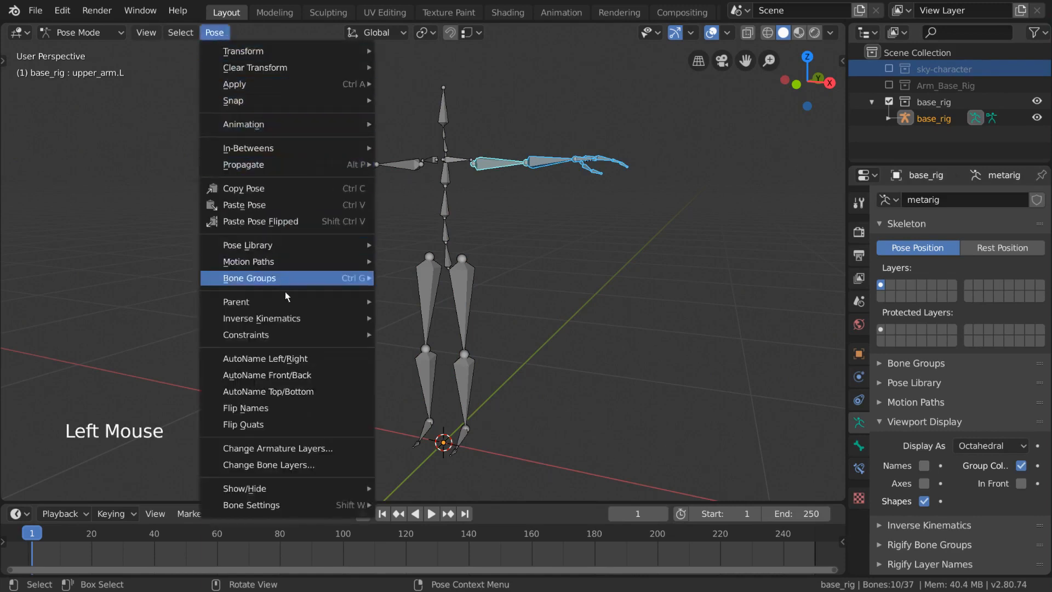
left_click(340, 466)
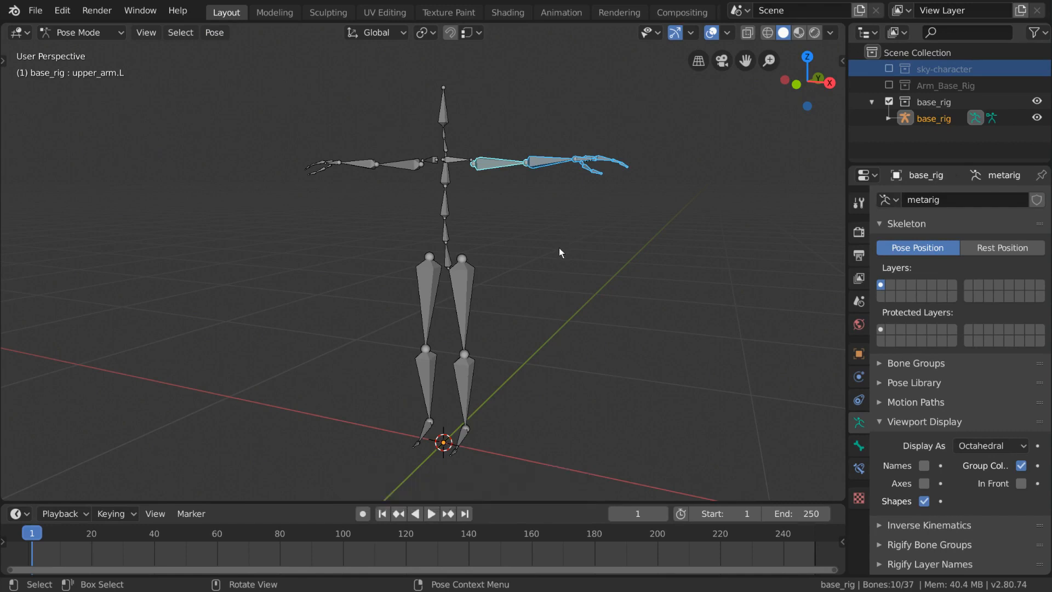
key("m")
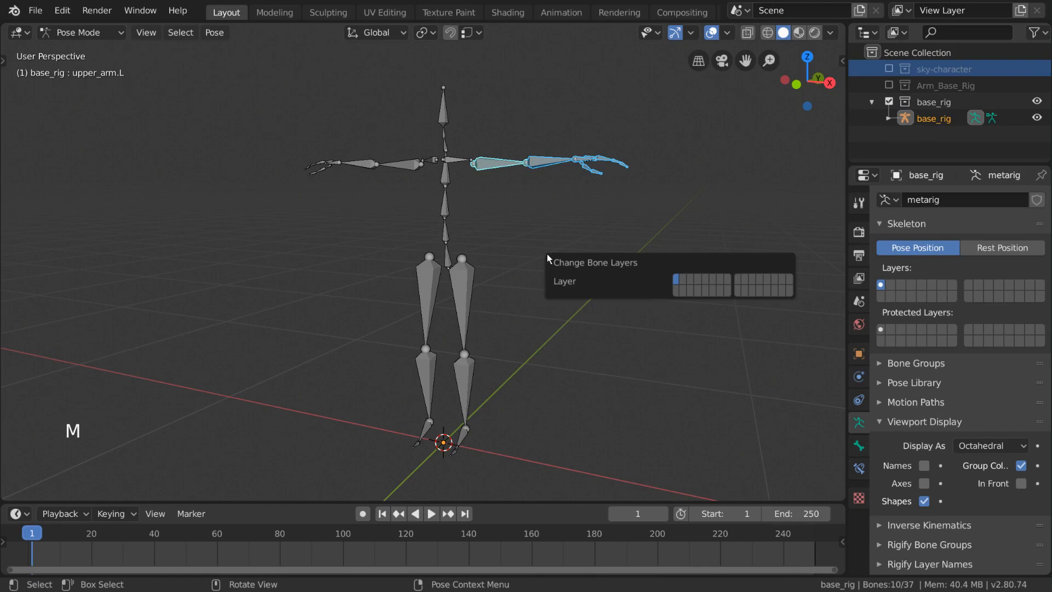
left_click(683, 281)
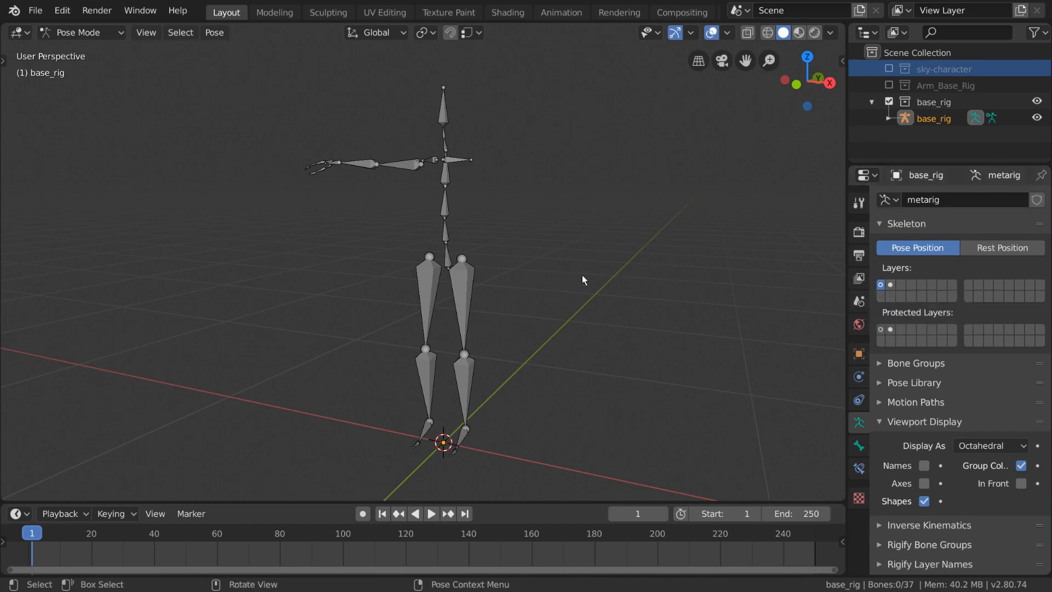
- Box-select the right arm bones and move them to the bone layer directly beneath layer 2
left_click(402, 163)
key("b")
left_click_drag(406, 199, 304, 130)
key("m")
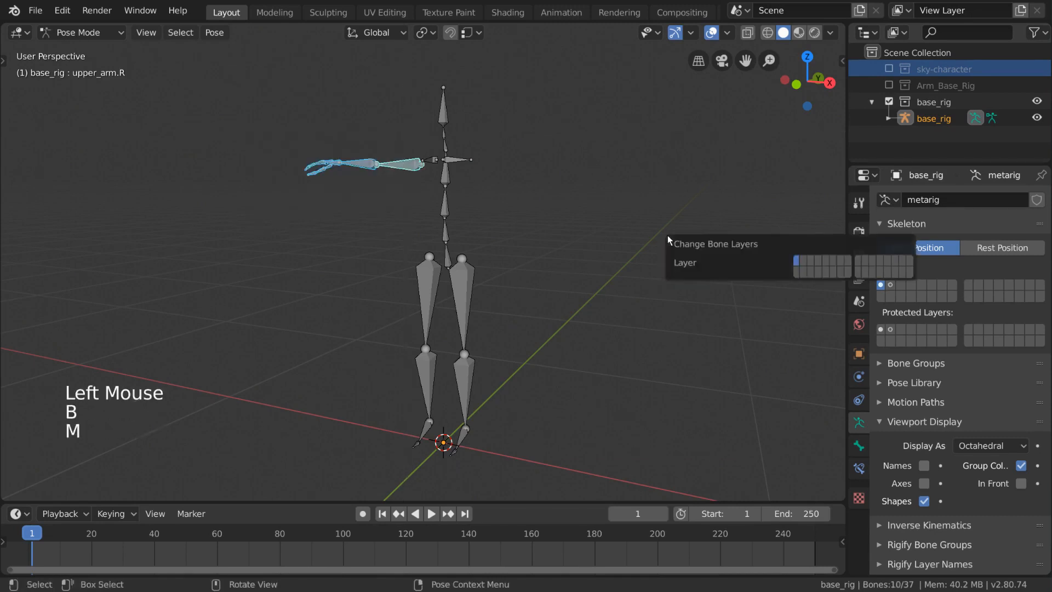
left_click(800, 272)
- Box-select the left leg bones and move them to bone layer 3
left_click(463, 285)
key("b")
left_click_drag(442, 281, 521, 456)
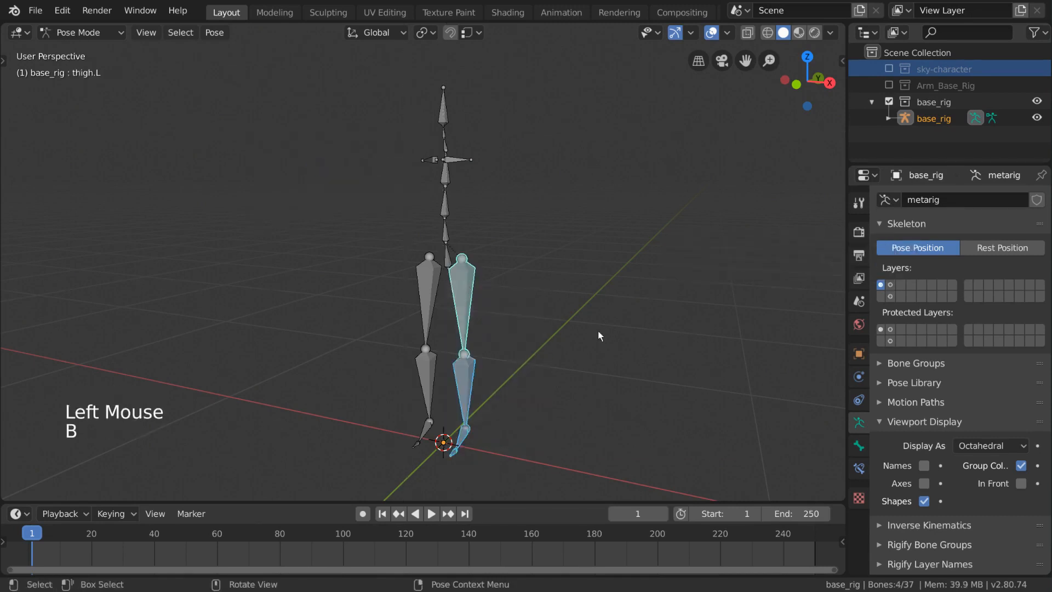
key("m")
left_click(767, 329)
- Box-select the right leg bones and move them to the bone layer directly beneath layer 3
key("n")
left_click(432, 317)
key("n")
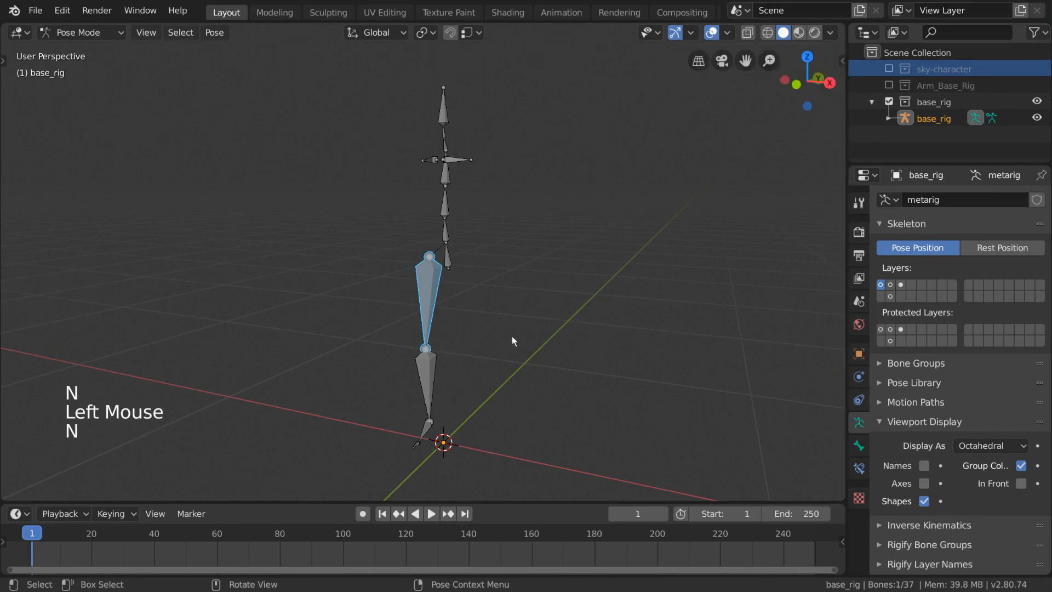
key("b")
left_click_drag(347, 298, 566, 329)
key("m")
left_click(709, 363)
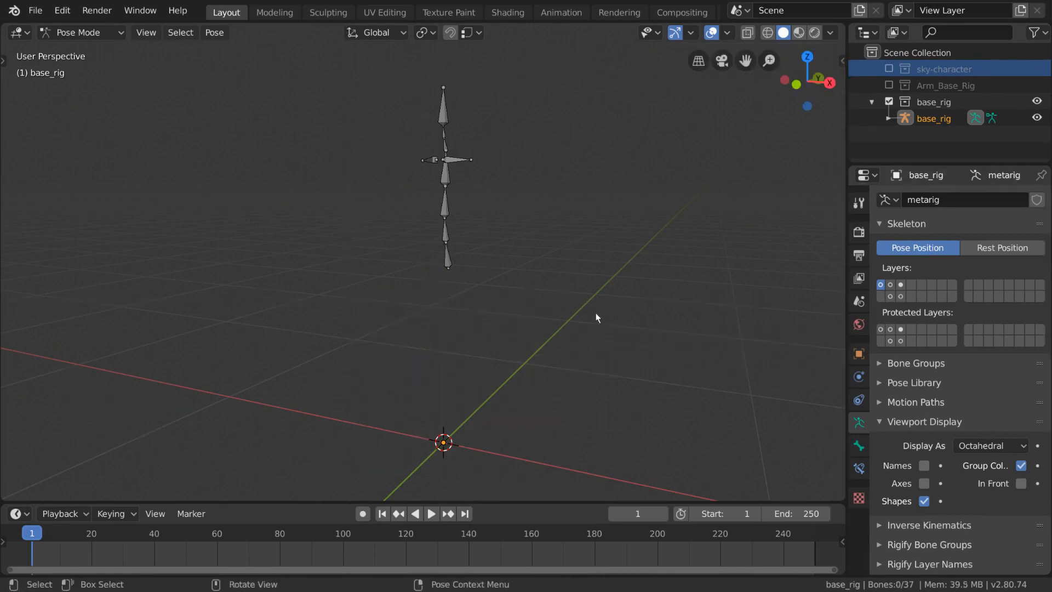
- Display each of the new bone layers on its own to check which bones they hold
left_click(892, 286)
left_click(903, 286)
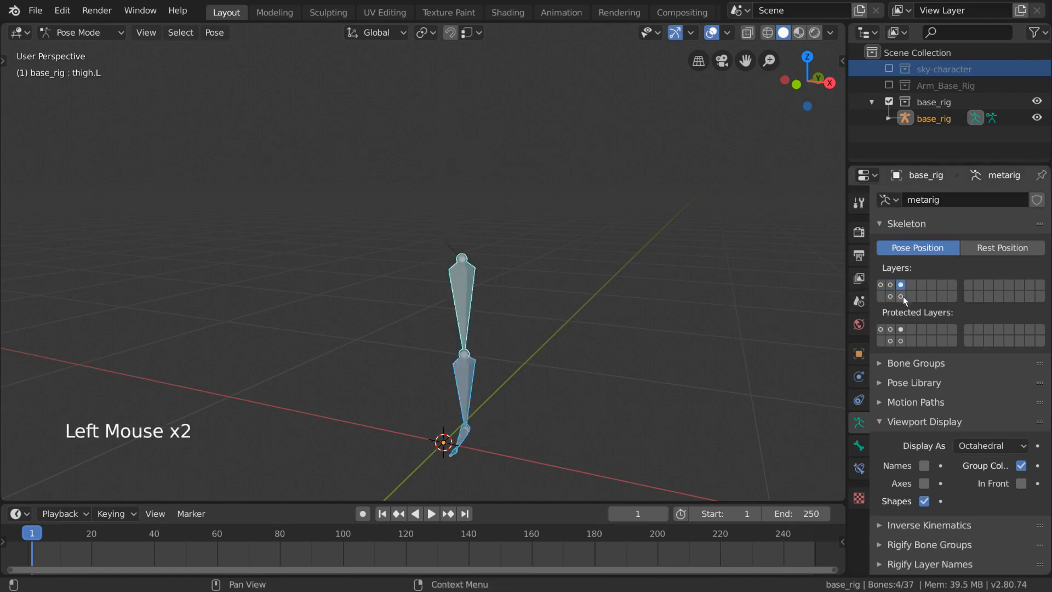
left_click(901, 296)
left_click(891, 298)
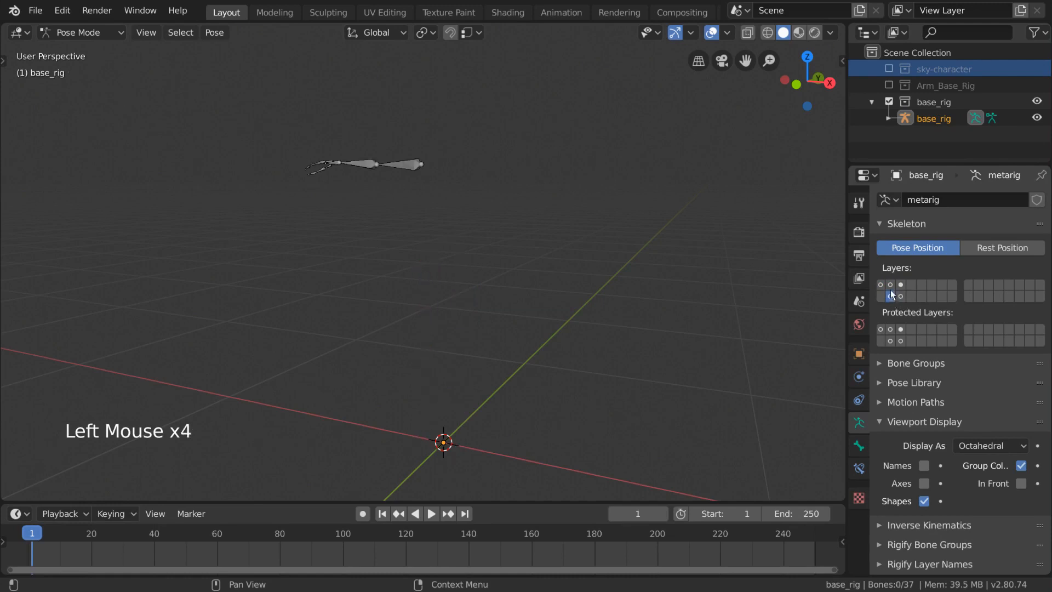
- Display layer 1 together with all four new bone layers and deselect all bones
left_click(891, 285, "shift")
left_click(901, 286, "shift")
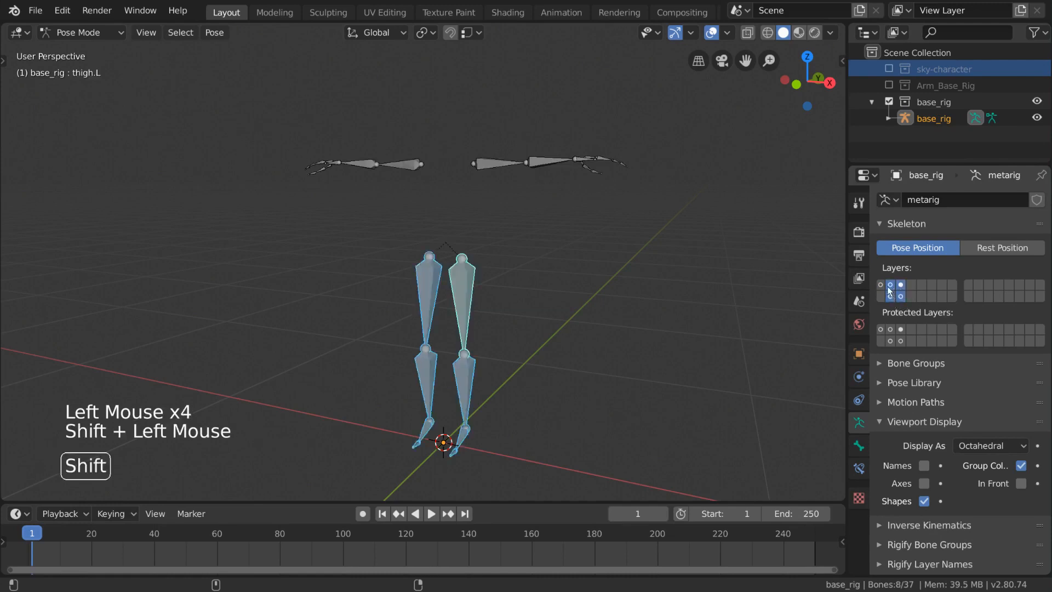
left_click(881, 284, "shift")
key("alt+a")
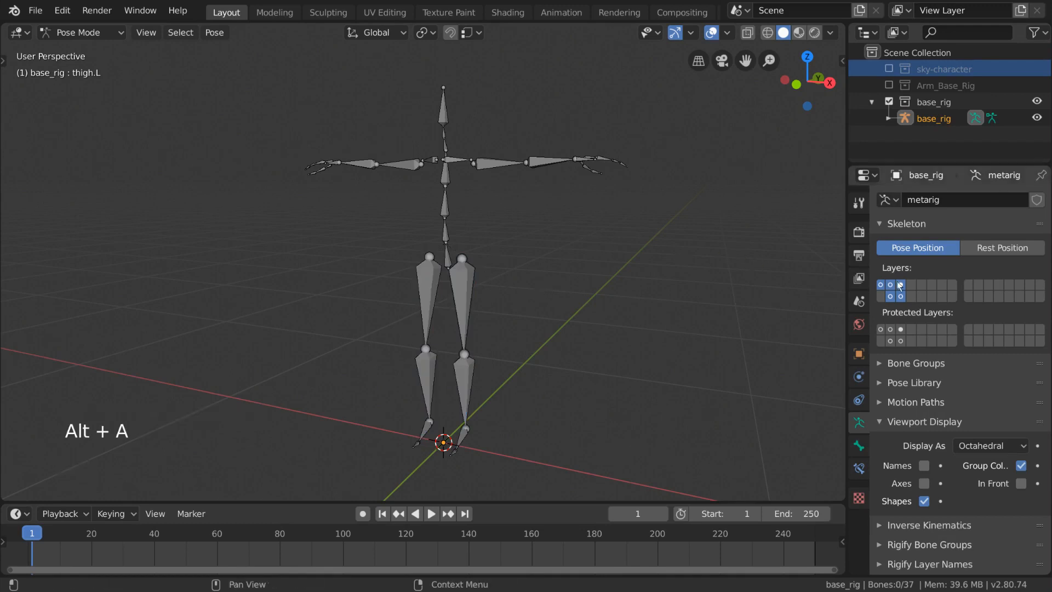
- Select individual bones across the spine, arms and legs one at a time to check their names
left_click(497, 173)
left_click(450, 187)
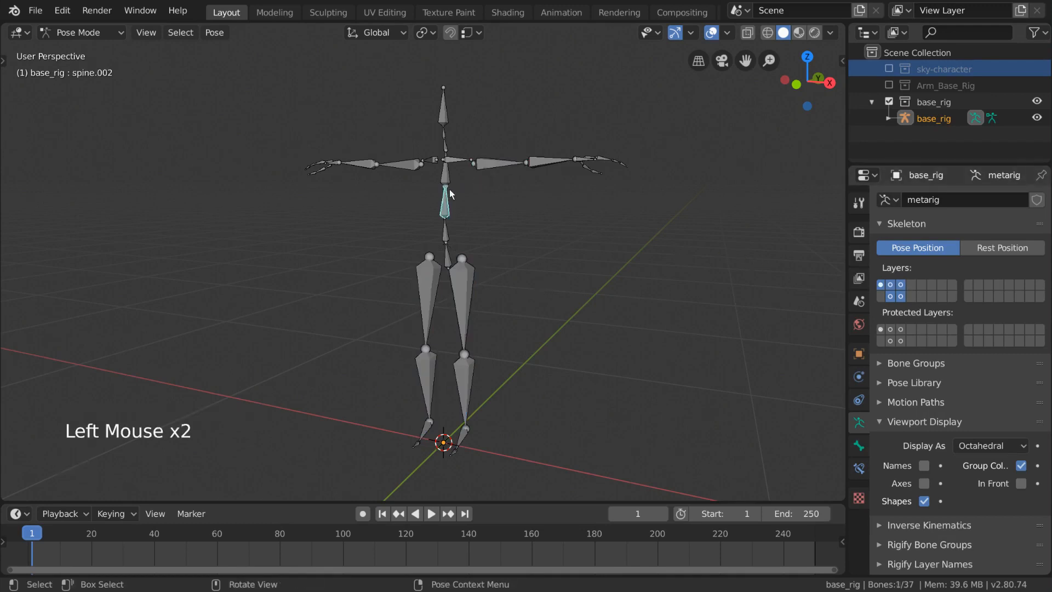
left_click(451, 126)
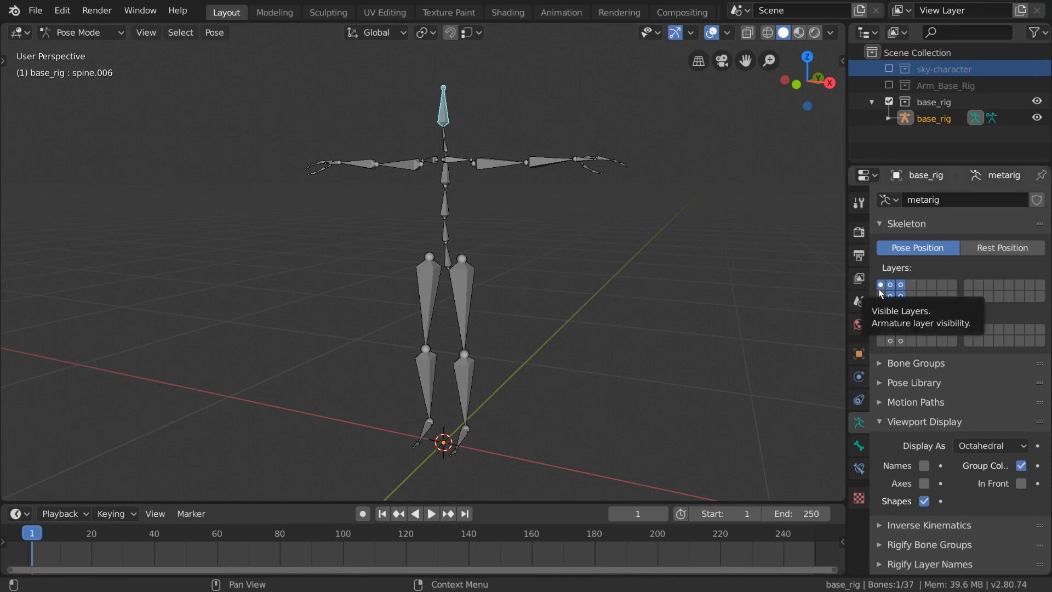
left_click(443, 112)
left_click(444, 136)
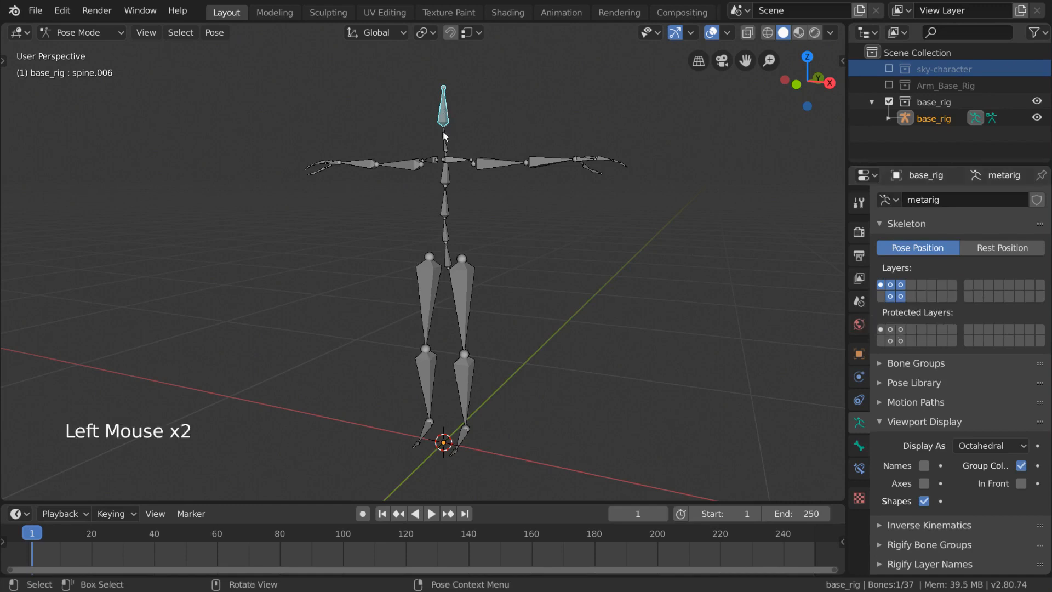
left_click(482, 161)
left_click(532, 159)
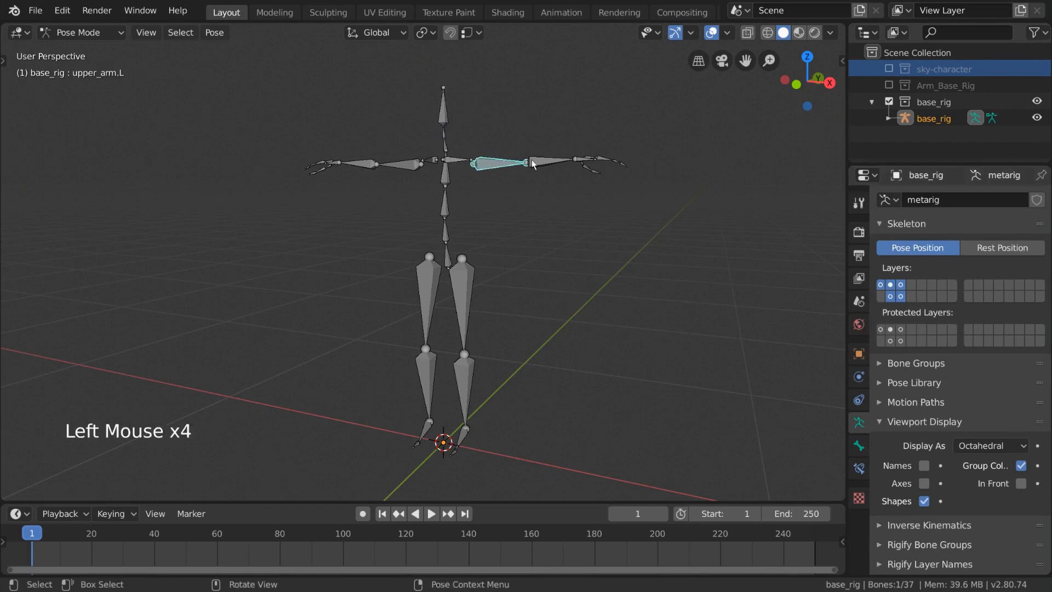
left_click(469, 281)
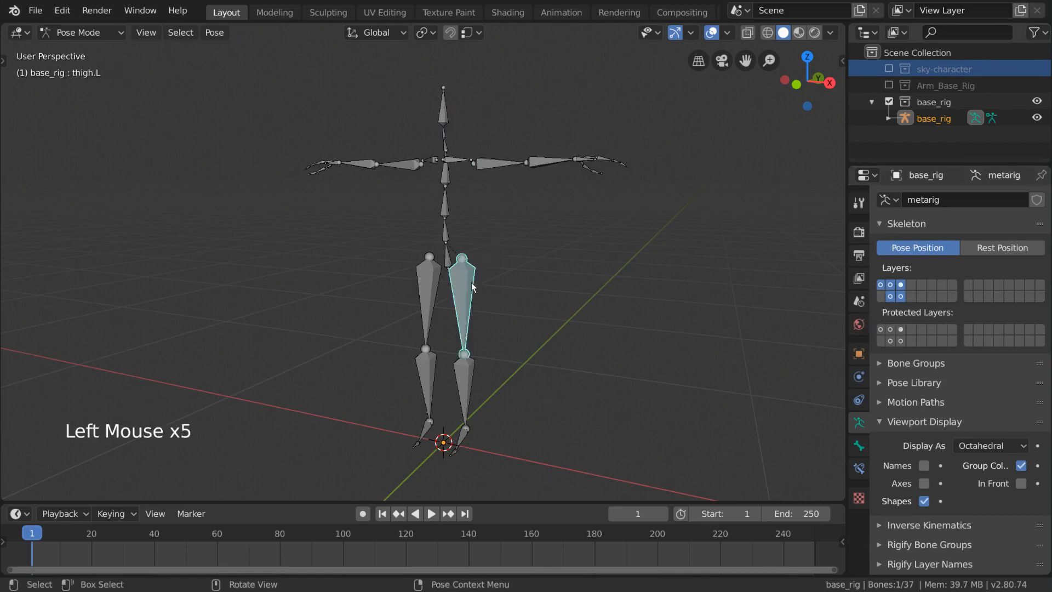
left_click(464, 368)
left_click(422, 285)
left_click(437, 372)
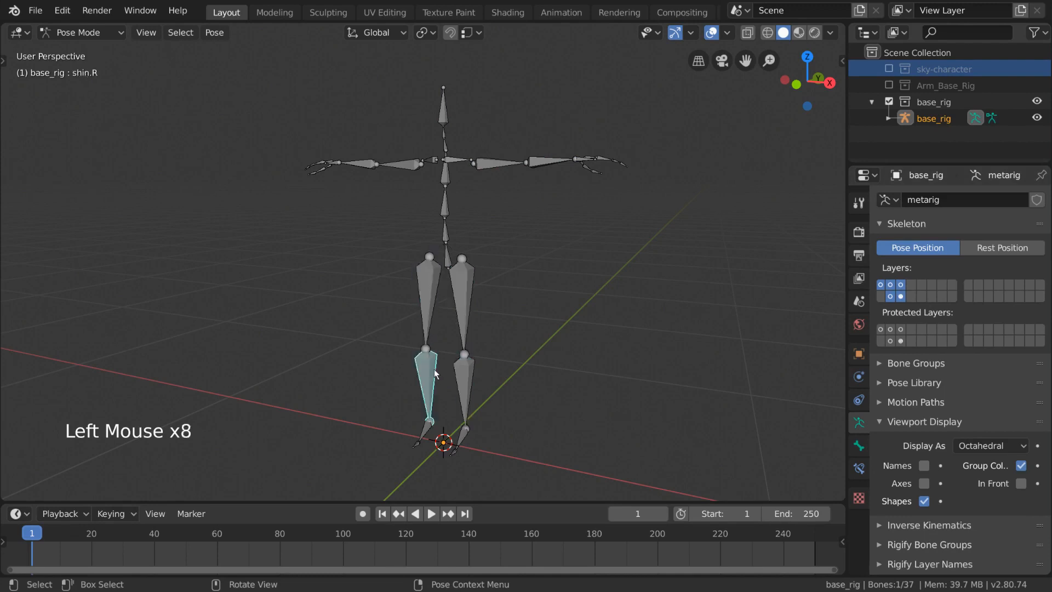
left_click(374, 162)
left_click(362, 163)
left_click(333, 163)
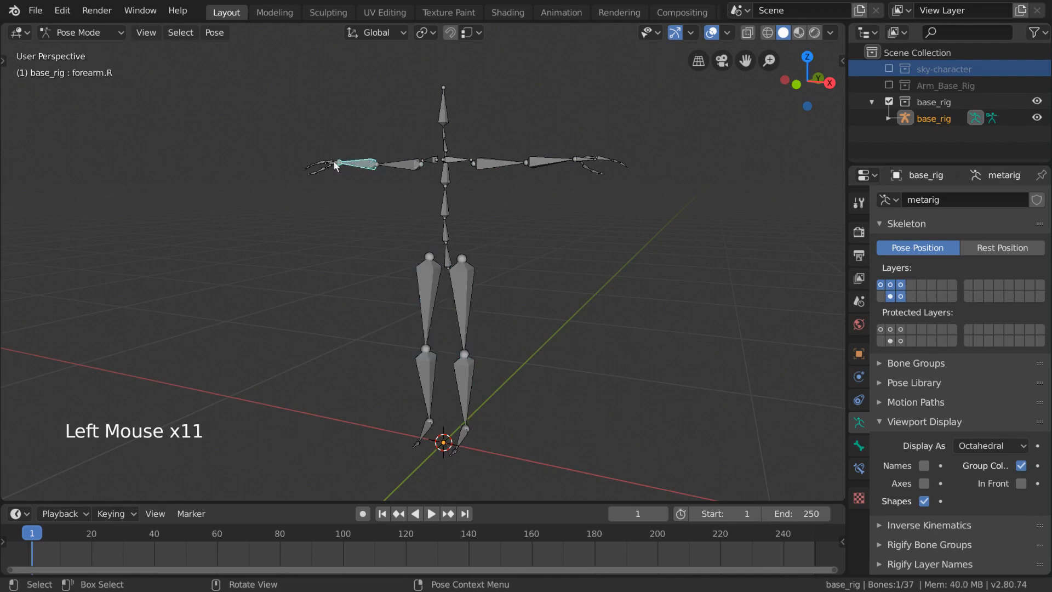
left_click(510, 160)
left_click(544, 160)
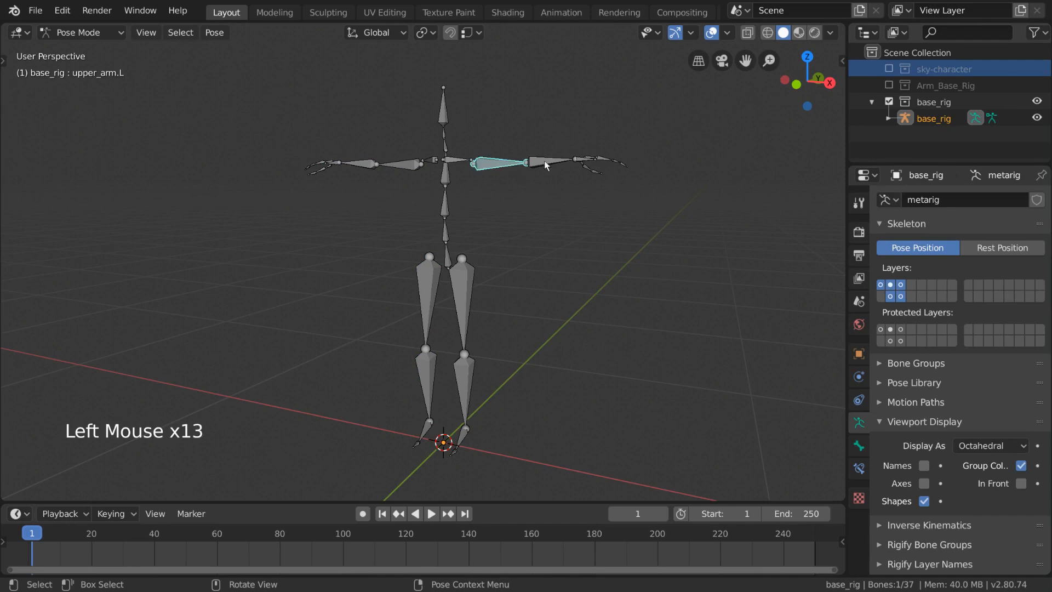
left_click(599, 159)
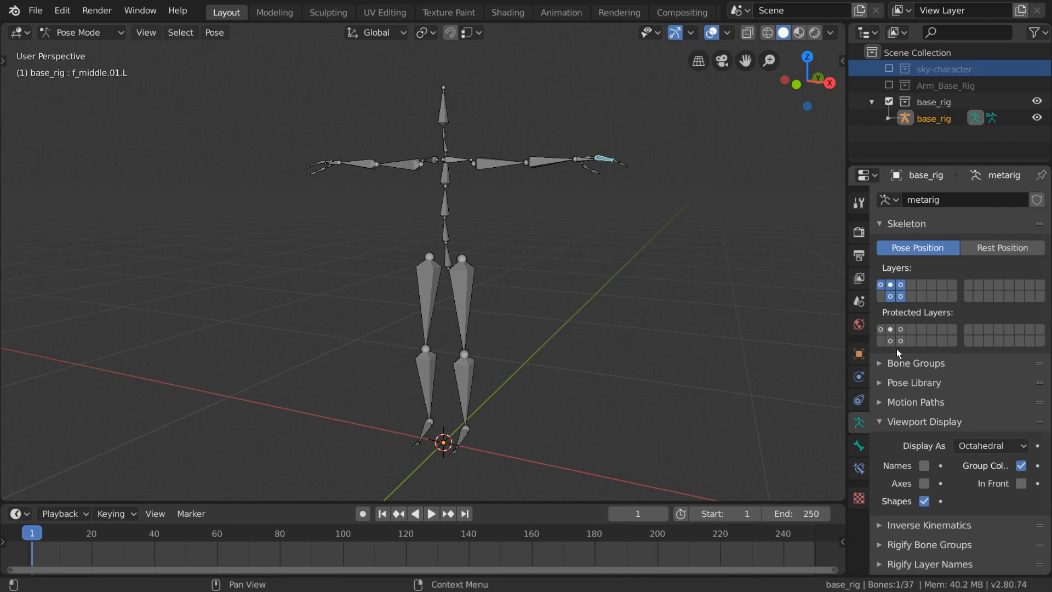
- Protect the four new bone layers in the protected layers grid
left_click_drag(899, 342, 892, 335)
left_click(901, 341)
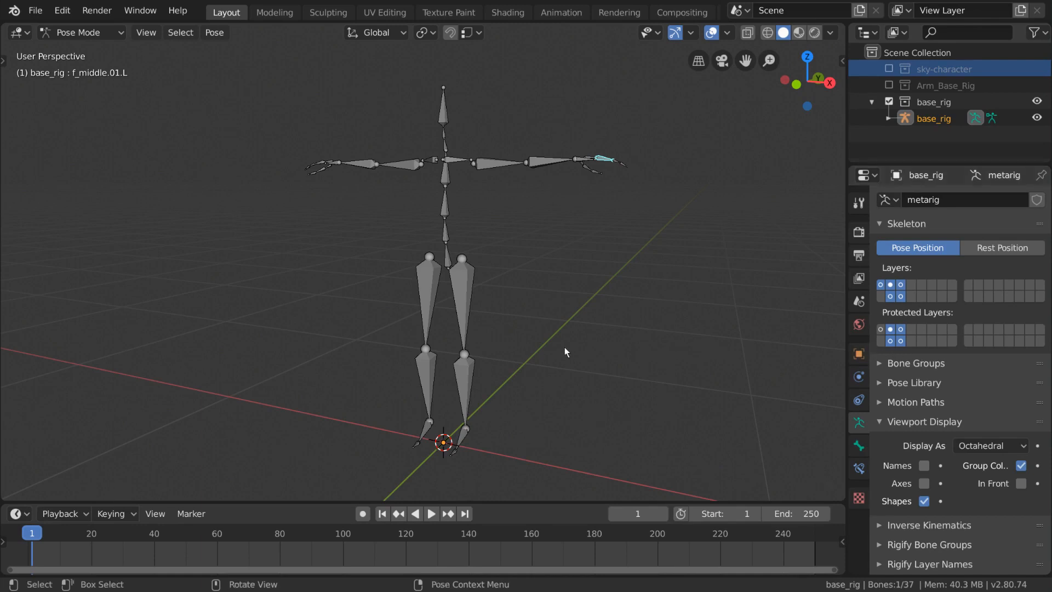
- Open the Bone Groups section and add a new bone group named Left
key("a")
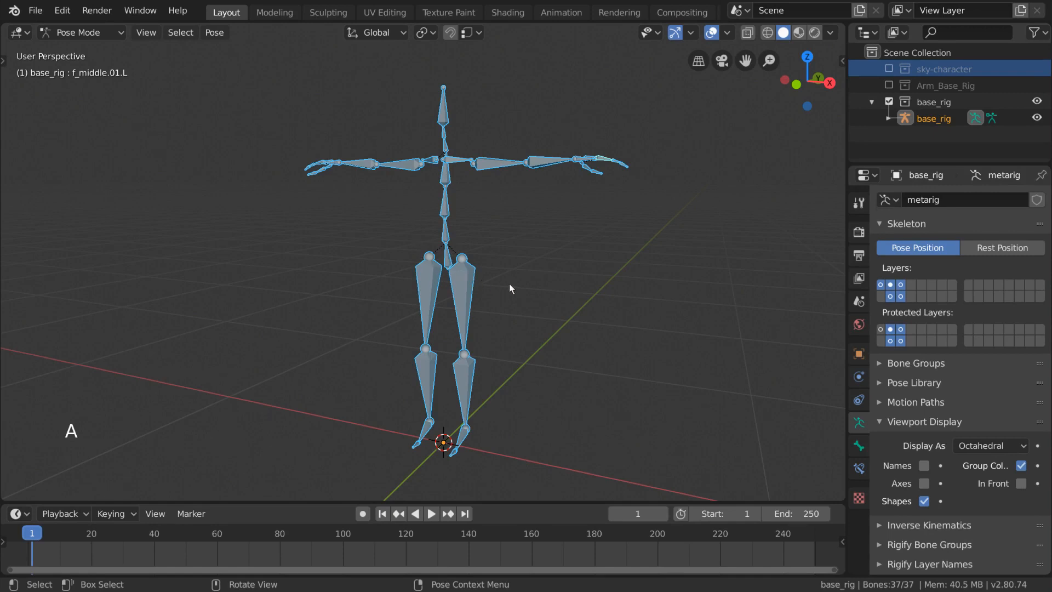
key("alt+a")
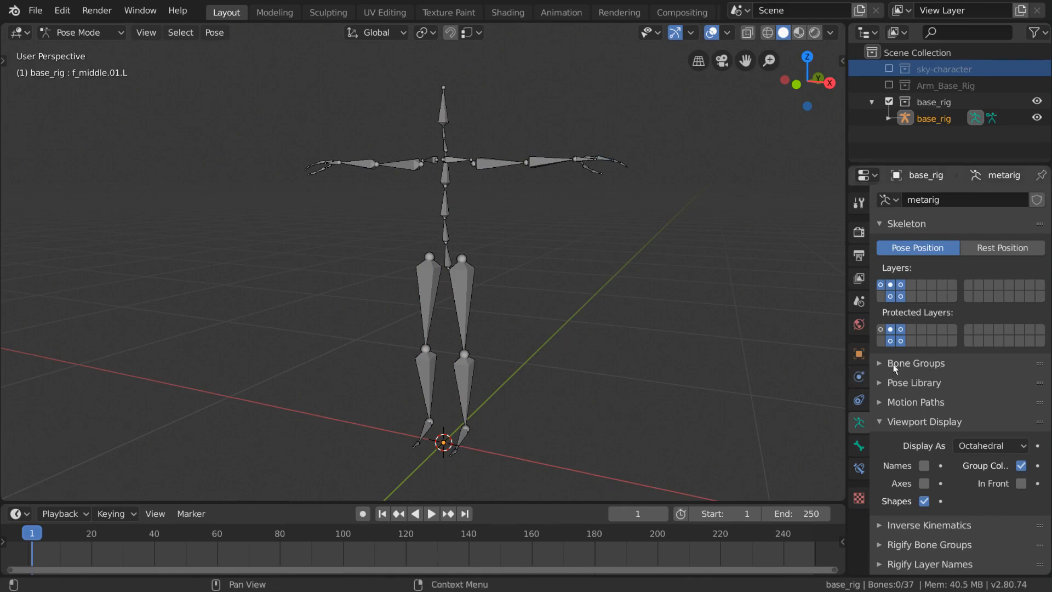
left_click(931, 364)
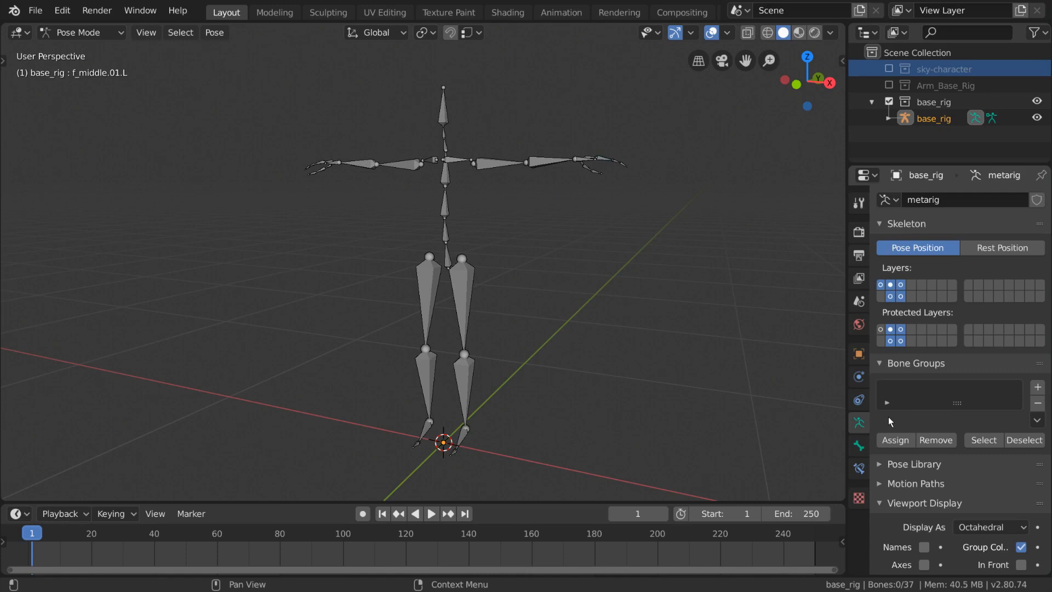
left_click(1037, 389)
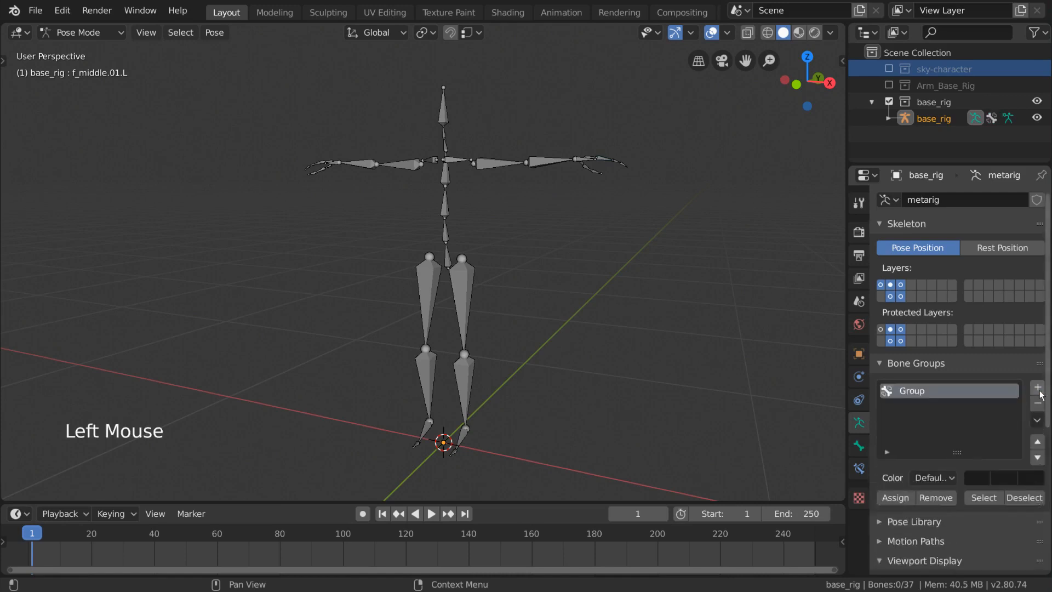
double_click(938, 392)
triple_click(942, 400)
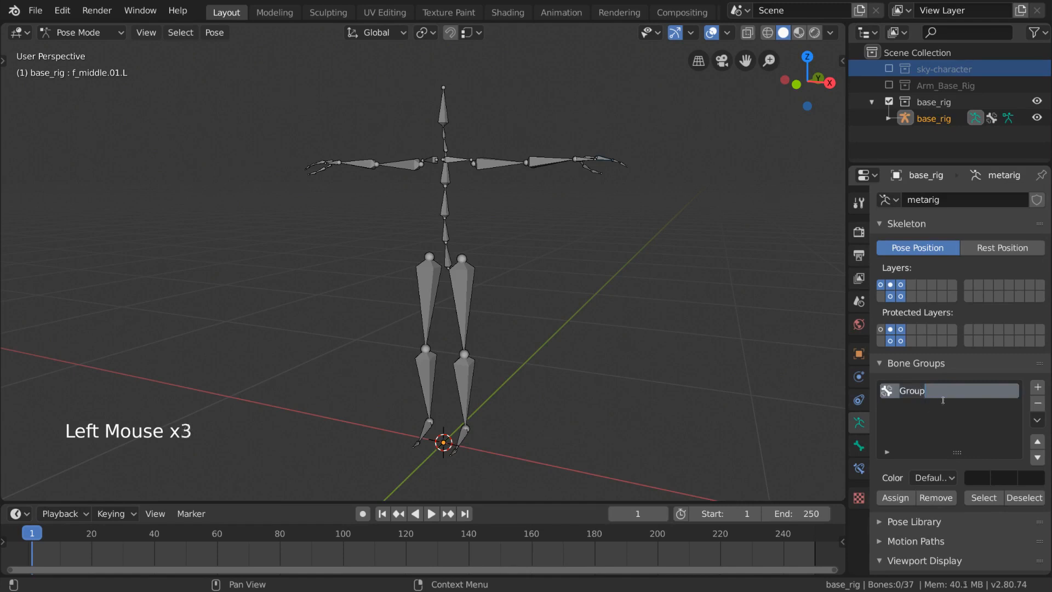
type("Left")
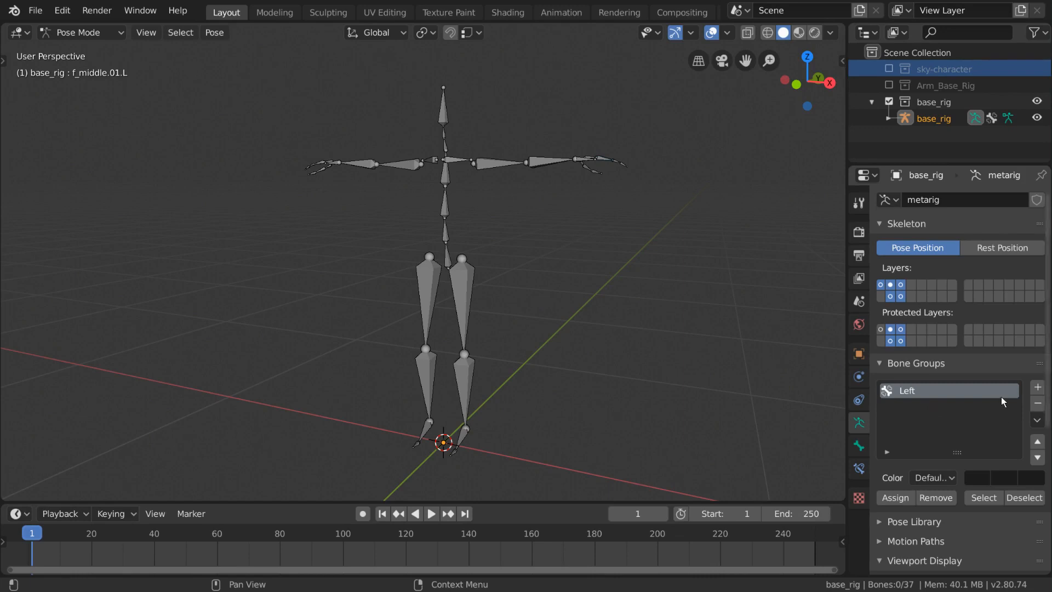
- Add a second bone group and name it Right
left_click(1038, 387)
double_click(922, 409)
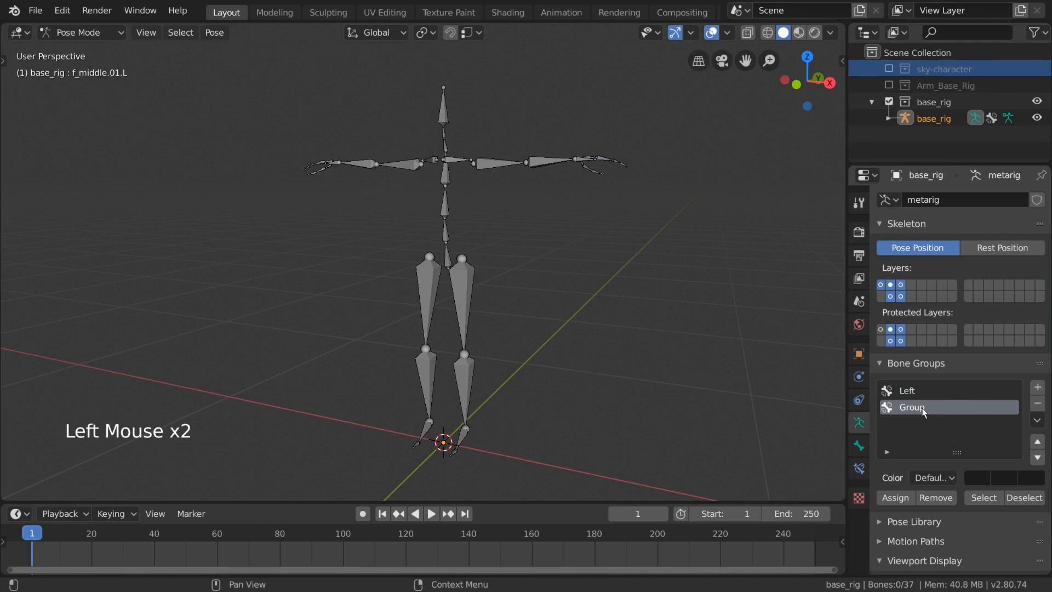
double_click(922, 409)
type("Right")
key("Return")
- Select the left arm and left leg bones and assign them to the Left bone group
left_click(467, 296)
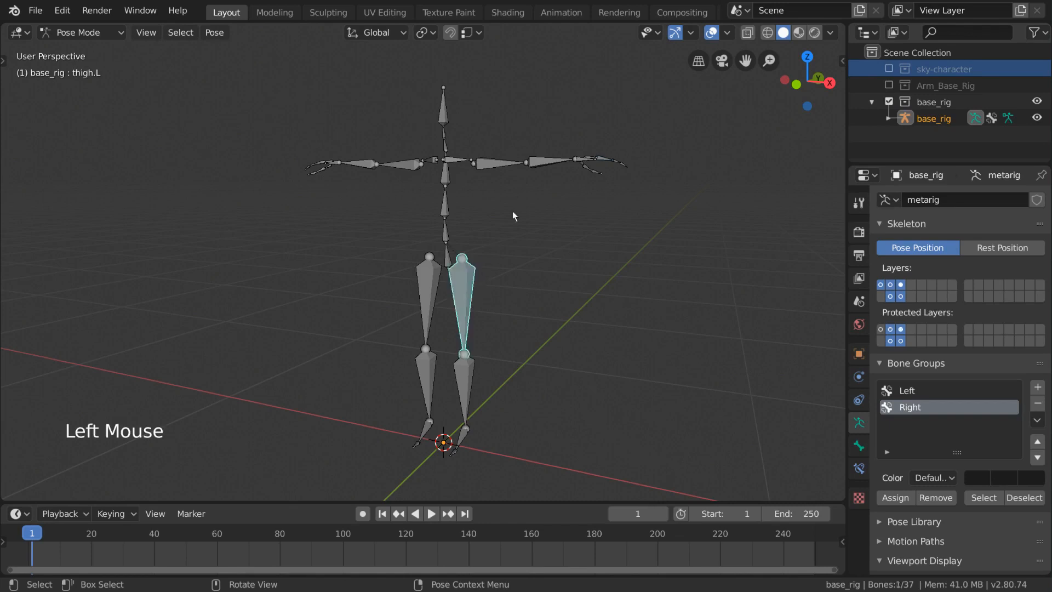
left_click(503, 166)
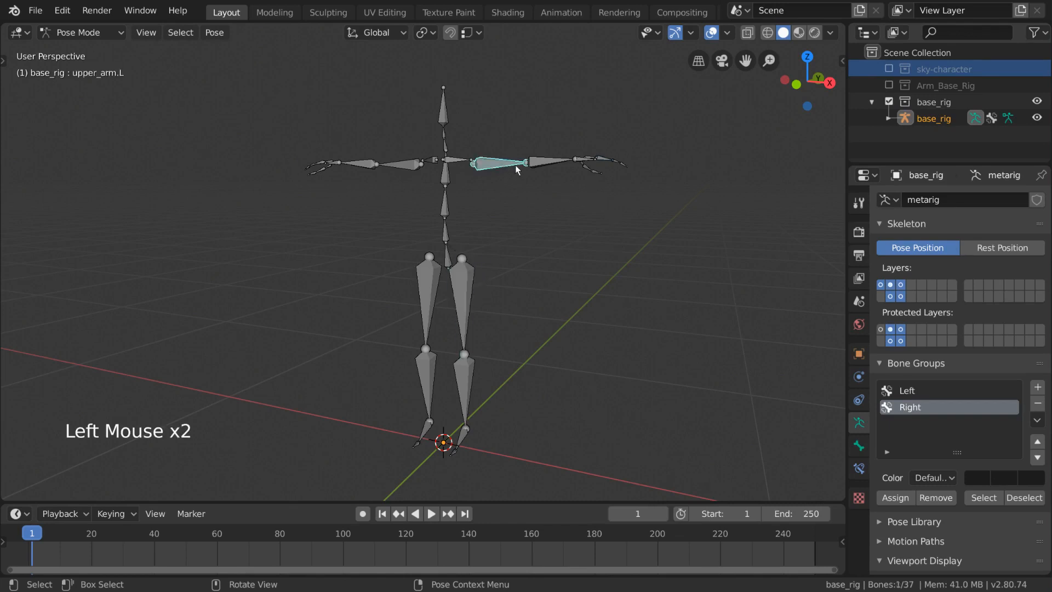
left_click(541, 160, "shift")
key("b")
left_click_drag(564, 133, 664, 212)
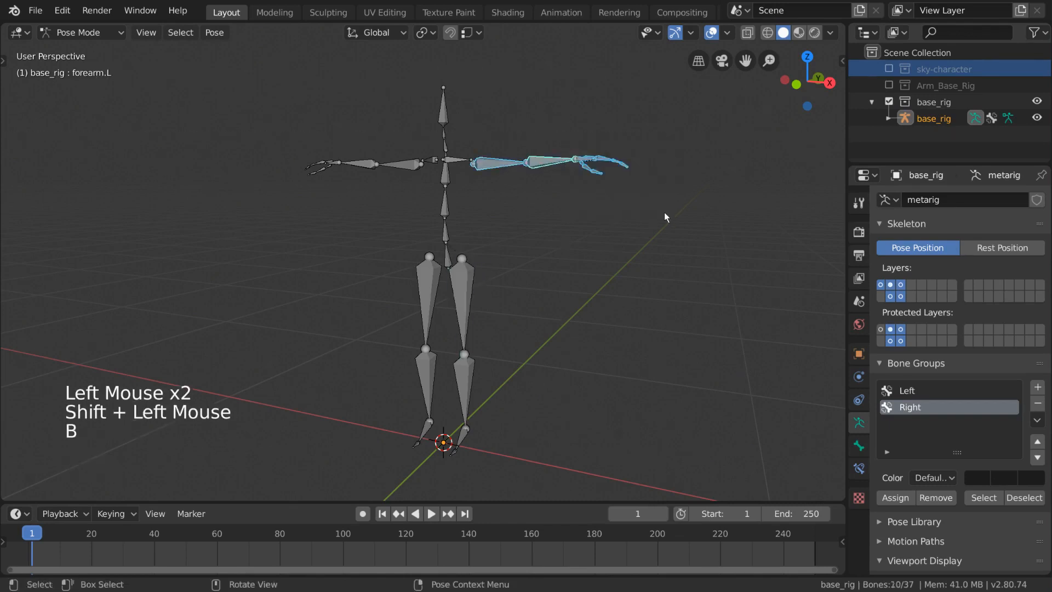
key("b")
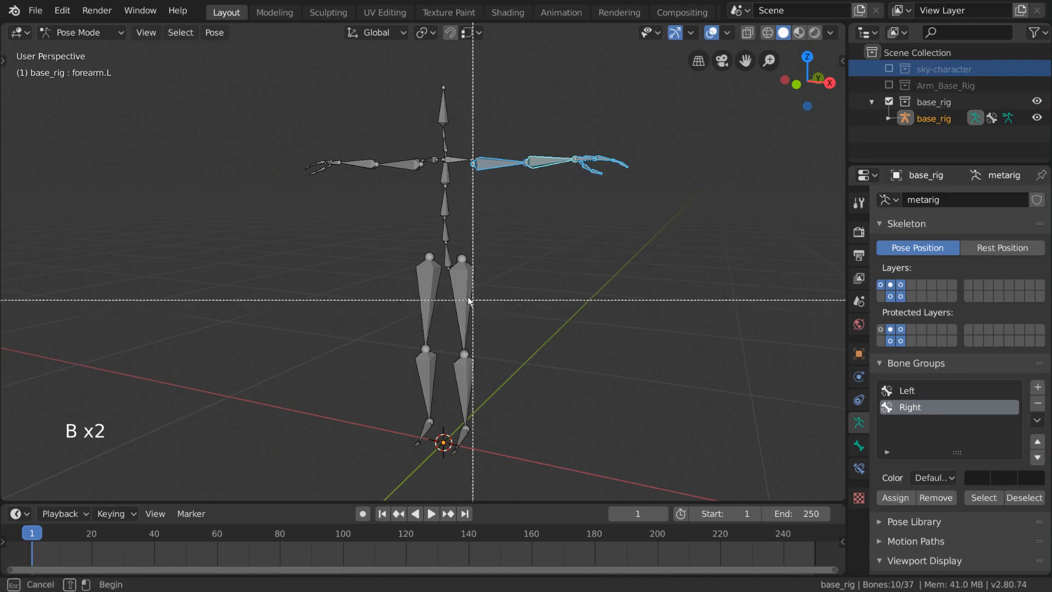
left_click_drag(456, 296, 541, 453)
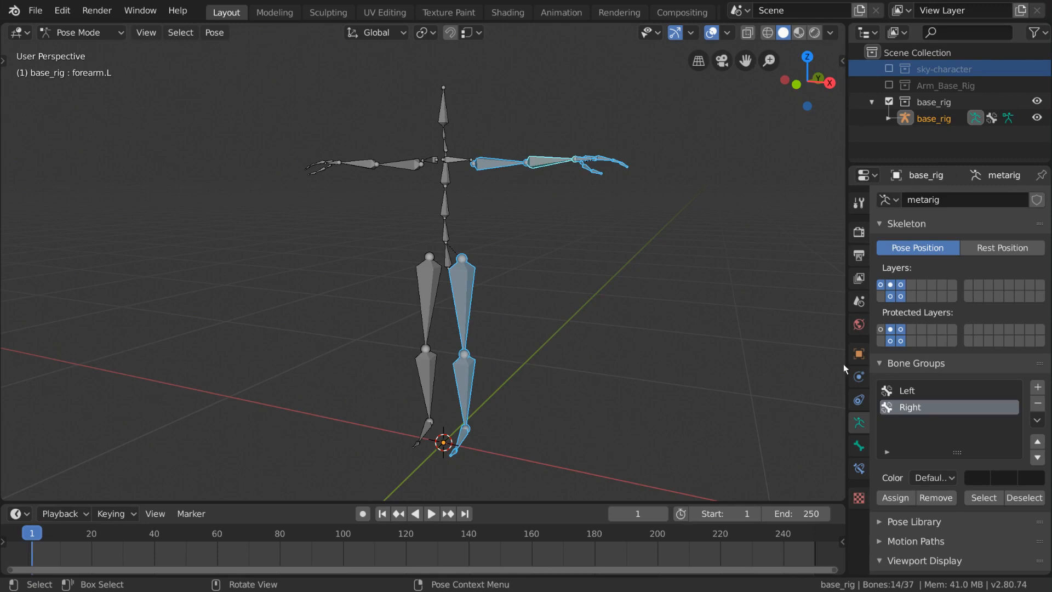
left_click(928, 391)
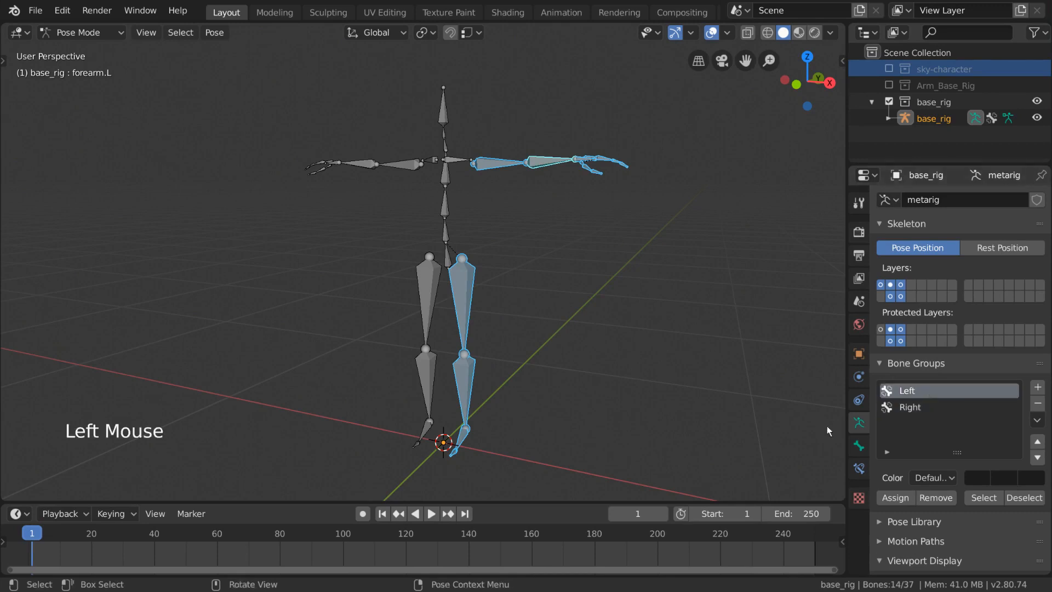
left_click(896, 498)
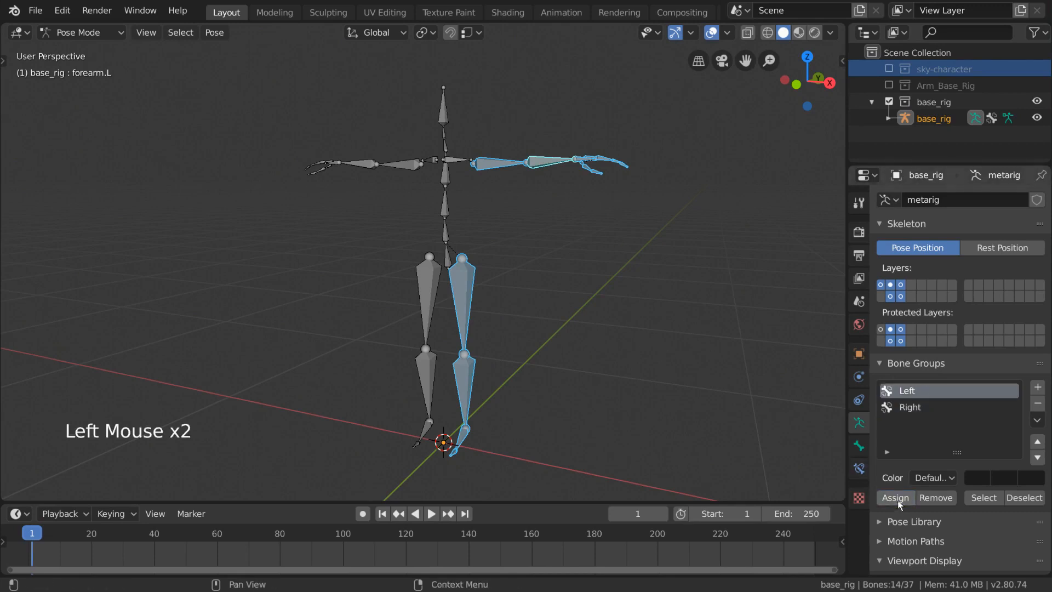
- Box-select the right arm and right leg bones and assign them to the Right bone group
left_click(405, 165)
key("b")
left_click_drag(404, 130, 271, 231)
key("b")
left_click_drag(386, 240, 446, 478)
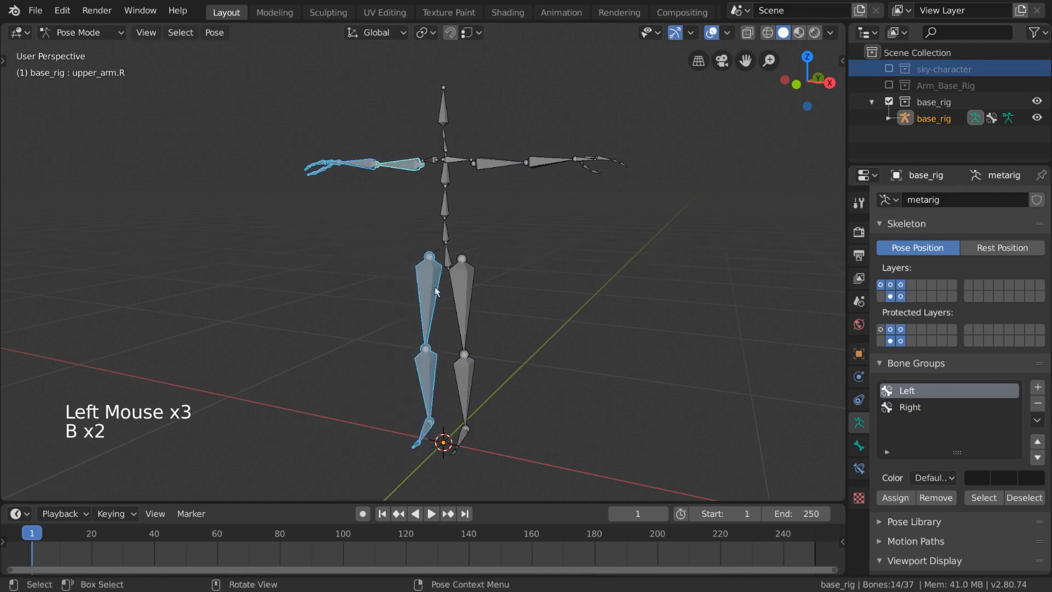
left_click(933, 408)
left_click(902, 500)
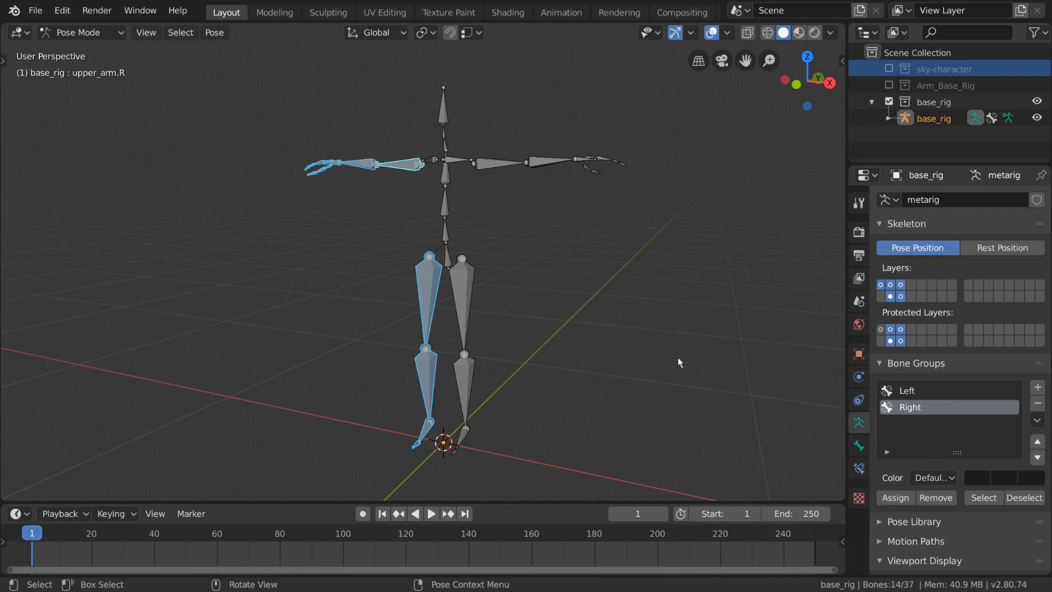
- Deselect all bones and test selecting and deselecting the Left group's bones, then pick the Right group
key("alt+a")
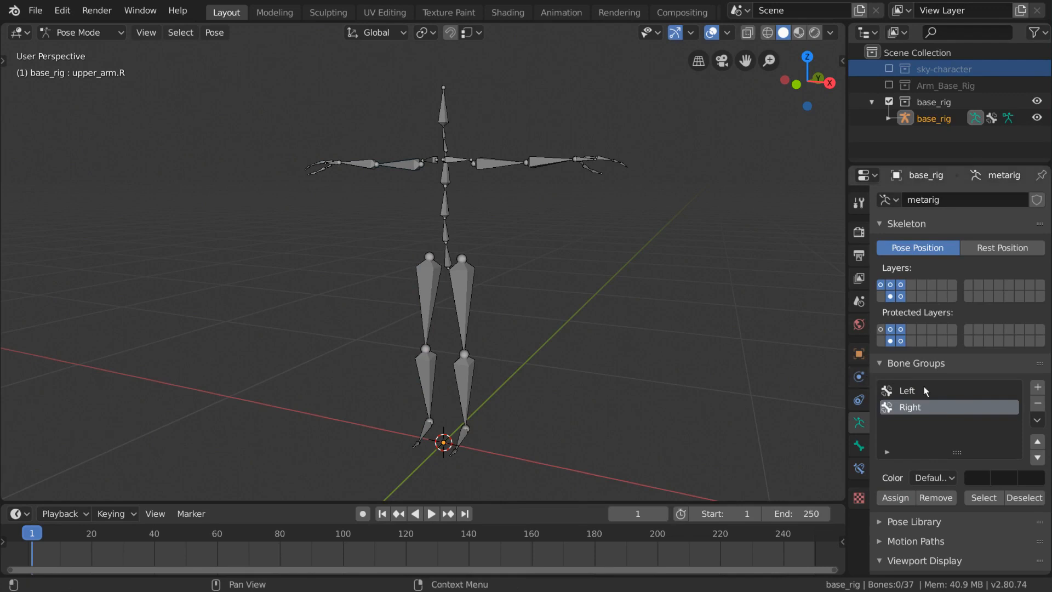
left_click(945, 389)
left_click(980, 498)
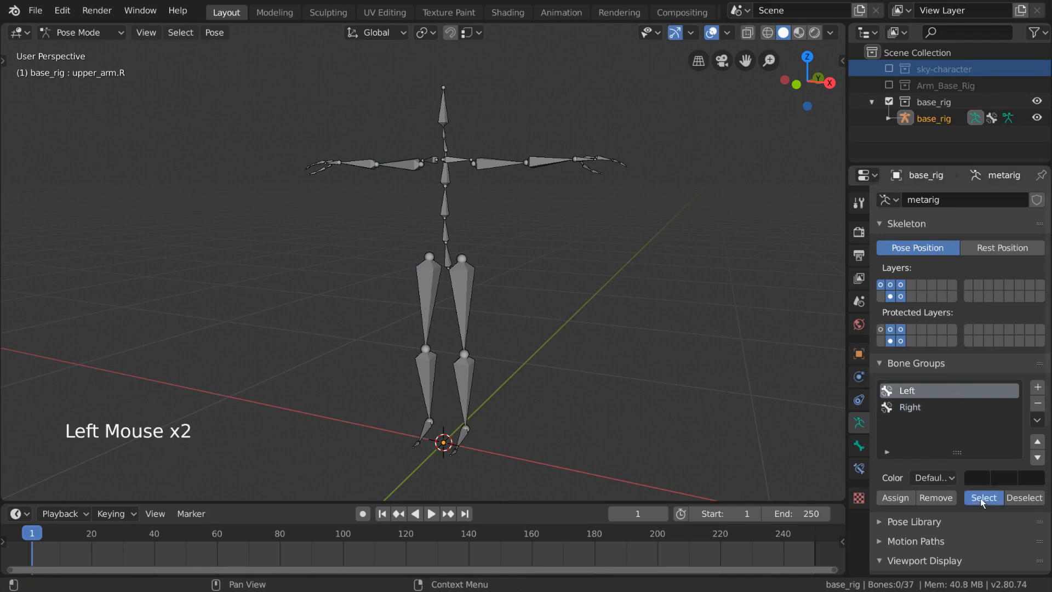
left_click(1024, 497)
left_click(953, 407)
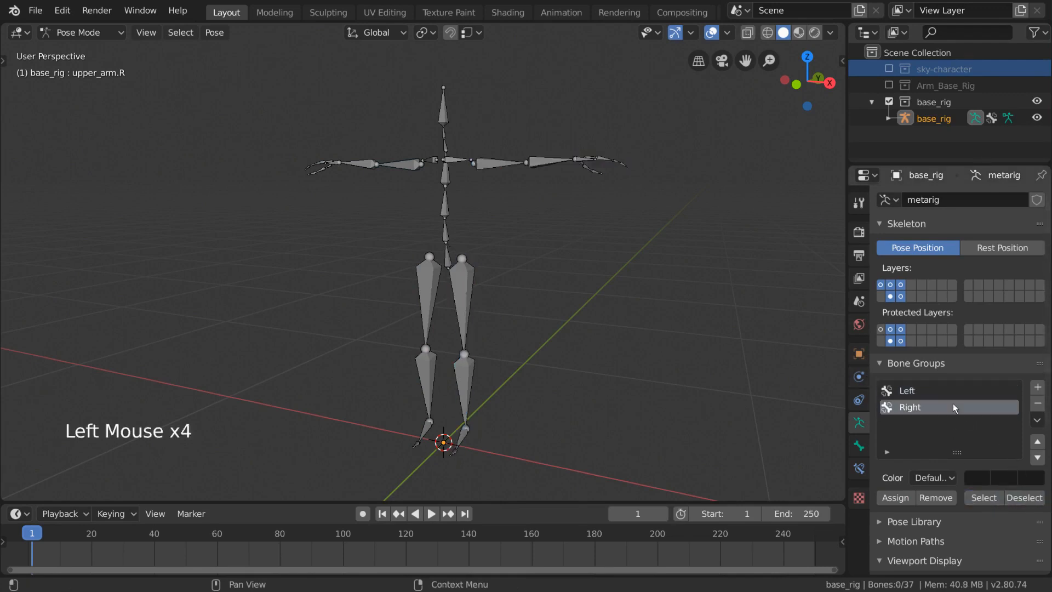
- Test selecting and deselecting the Right group's bones, switching between the Left and Right groups
left_click(979, 497)
left_click(1023, 498)
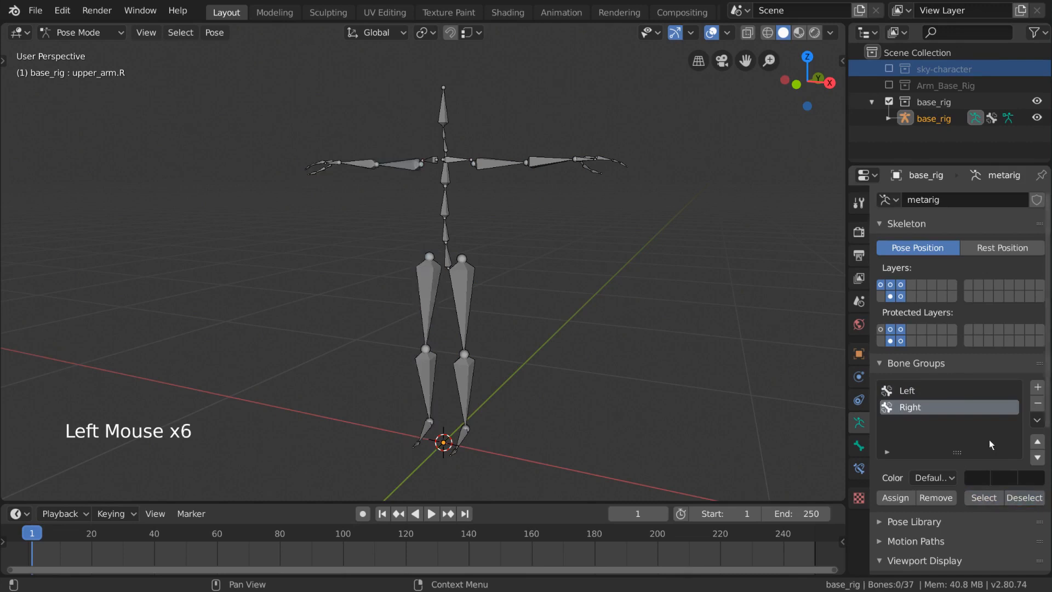
left_click(959, 391)
left_click(960, 407)
left_click(986, 498)
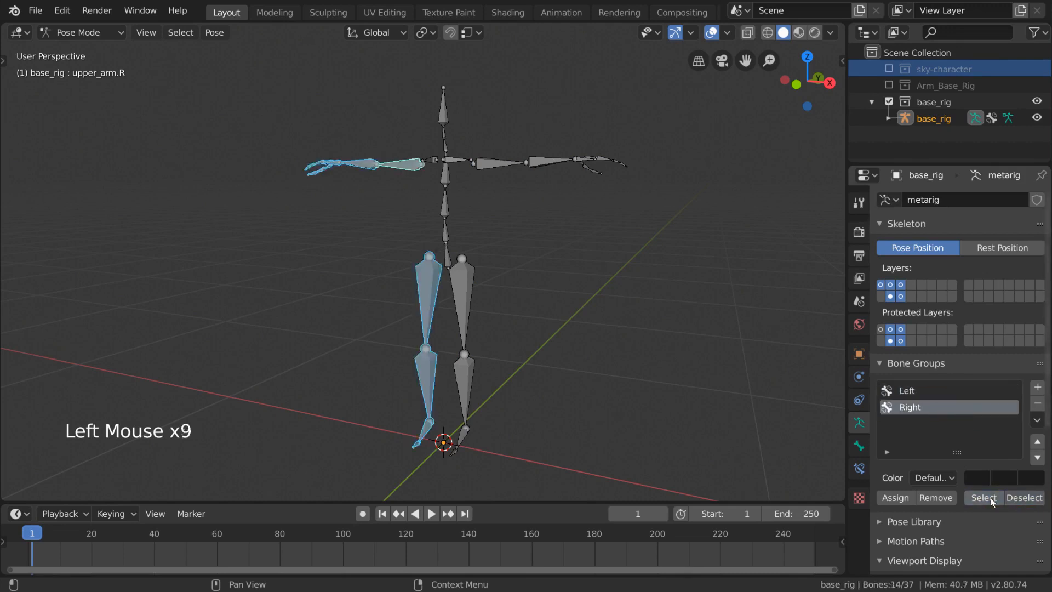
left_click(1020, 497)
left_click(958, 390)
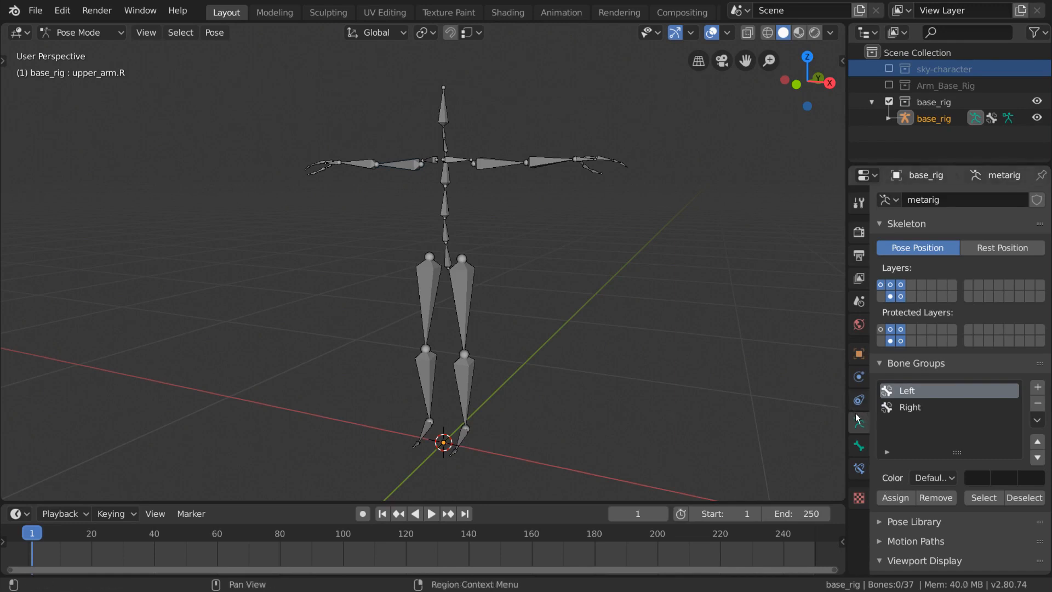
left_click(920, 406)
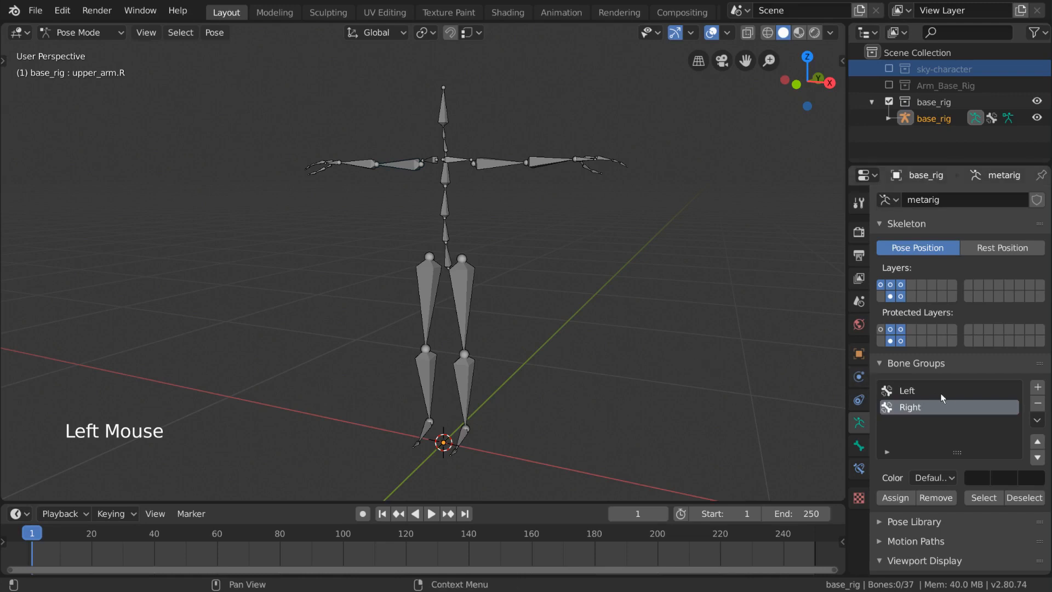
left_click(968, 391)
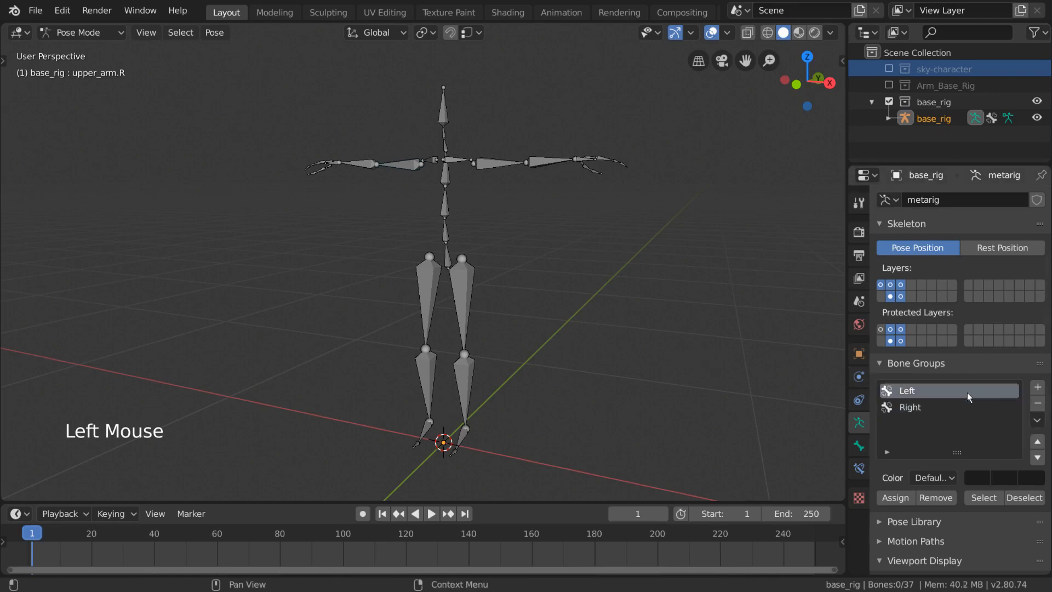
- Set the Left bone group's color set to 01 - Theme Color Set
left_click(951, 478)
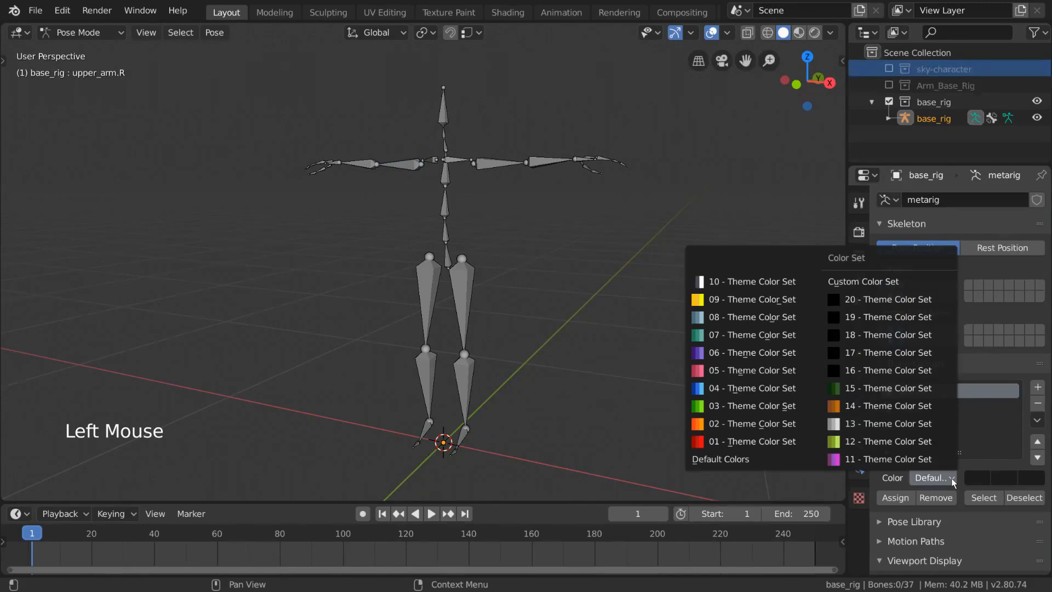
left_click(803, 442)
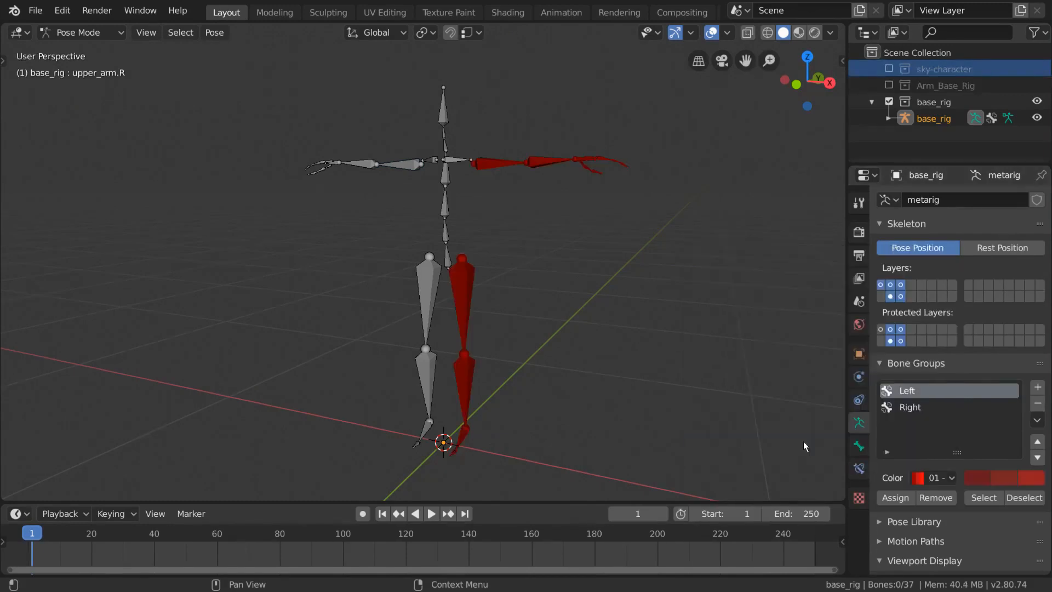
- Try a custom color set with edited colors for the Left group, then revert it to 01 - Theme Color Set
left_click(955, 479)
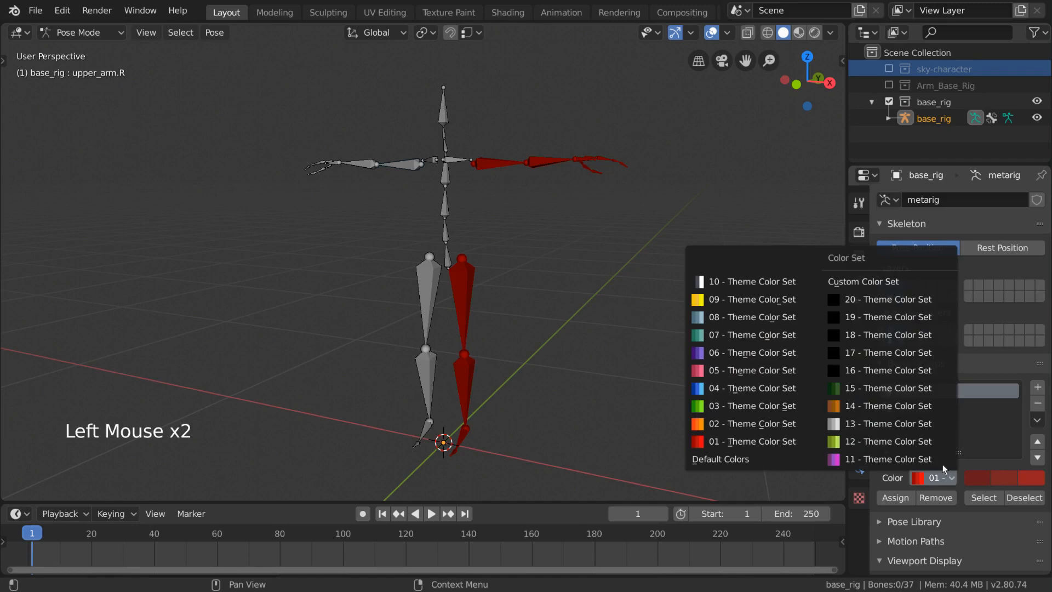
left_click(899, 281)
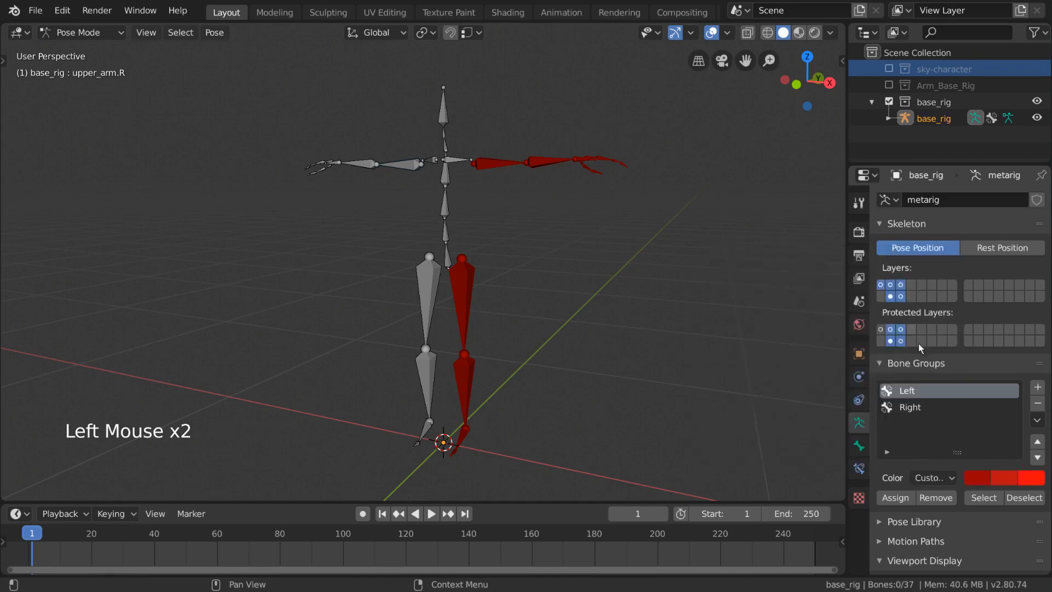
left_click(976, 478)
left_click(1003, 478)
left_click_drag(958, 348, 978, 285)
left_click(1030, 479)
left_click_drag(968, 376, 919, 272)
left_click(970, 475)
left_click(958, 344)
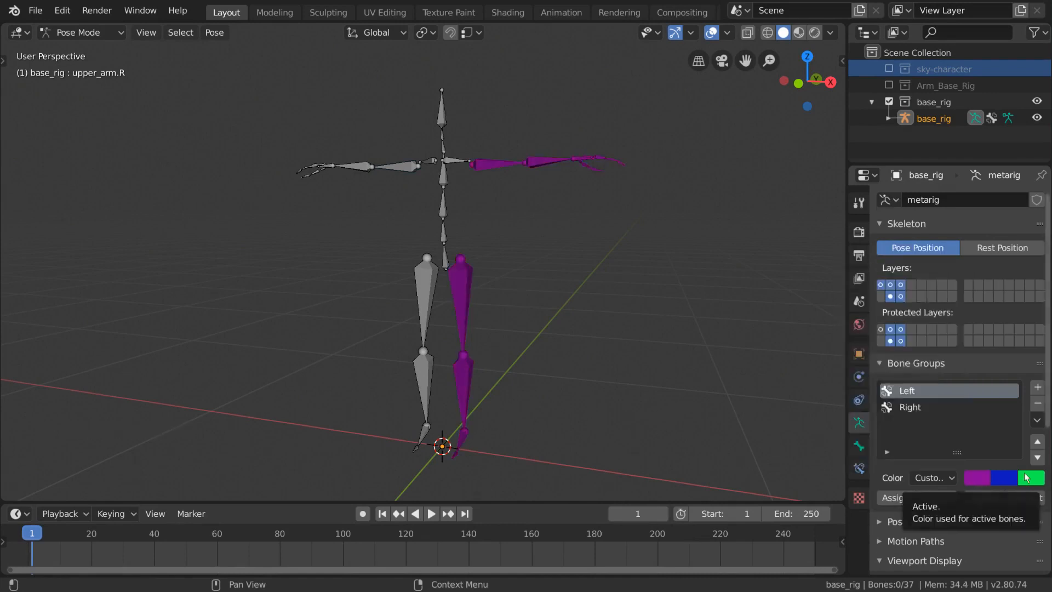
left_click(933, 478)
left_click(755, 441)
- Set the Right bone group's color set to 04 - Theme Color Set
left_click(920, 408)
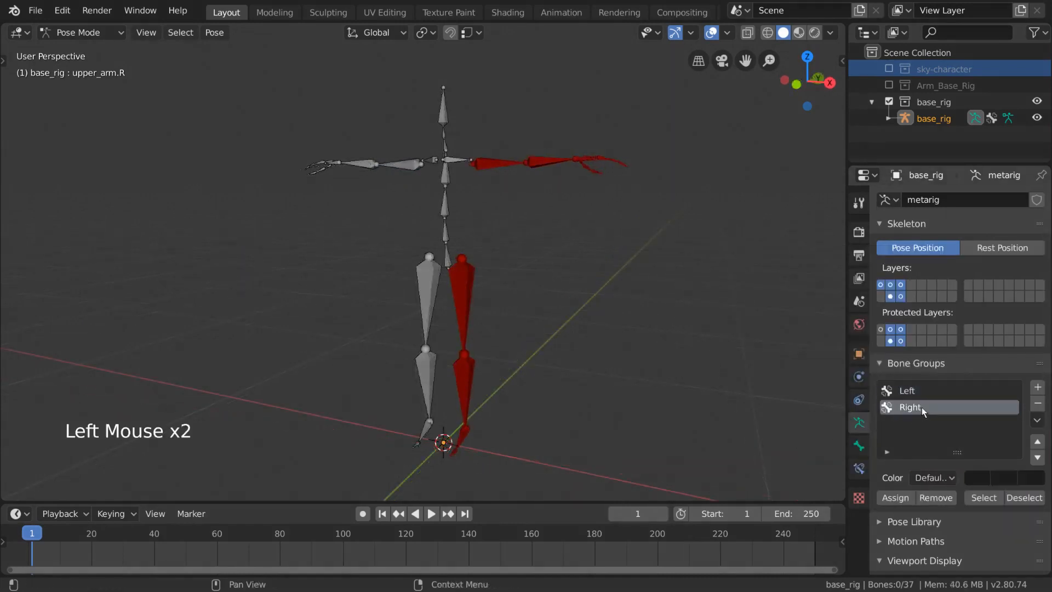
left_click(928, 478)
left_click(751, 389)
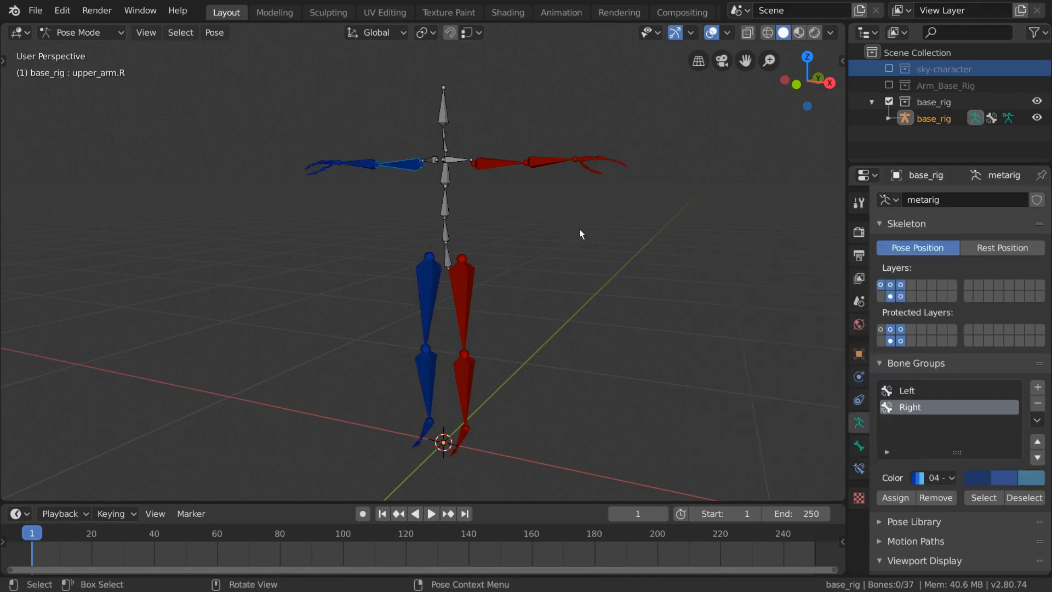
- Select the middle spine bone and assign it to the Left group, then to the Right group
mouse_move(588, 290)
middle_mouse_down()
mouse_move(627, 287)
mouse_move(594, 283)
middle_mouse_up()
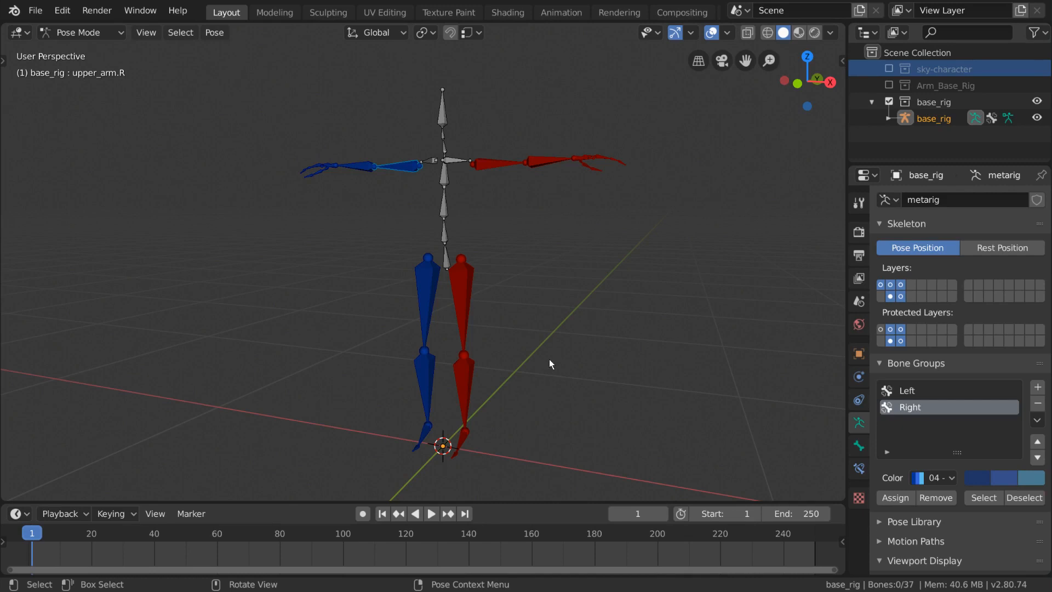
double_click(445, 222)
left_click(445, 212)
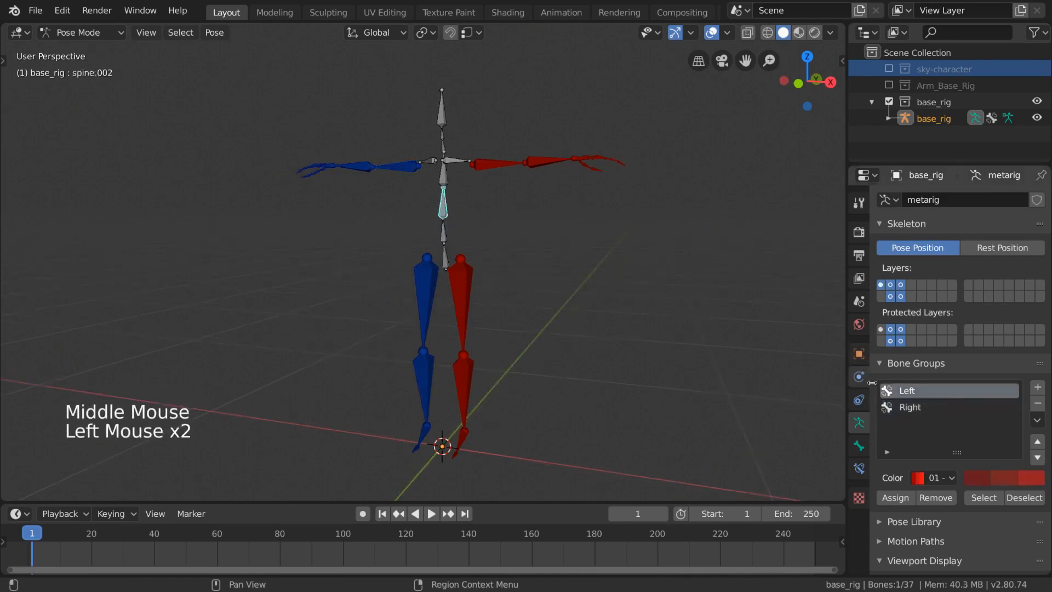
left_click(903, 497)
left_click(924, 406)
left_click(903, 496)
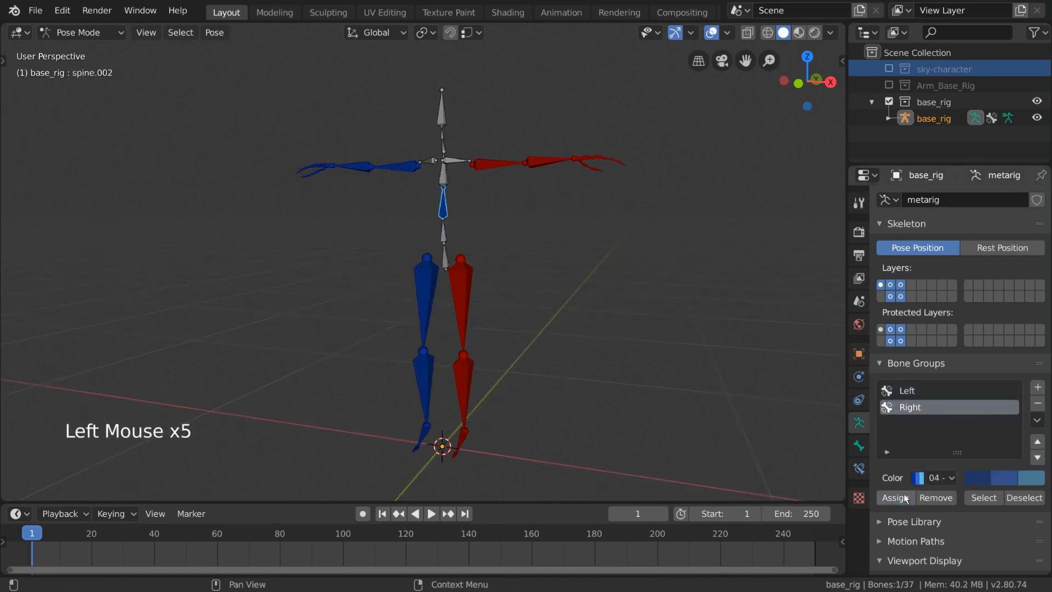
- Reassign the spine bone to the Left group, then the Right group, then remove it from the group
left_click(940, 391)
left_click(901, 496)
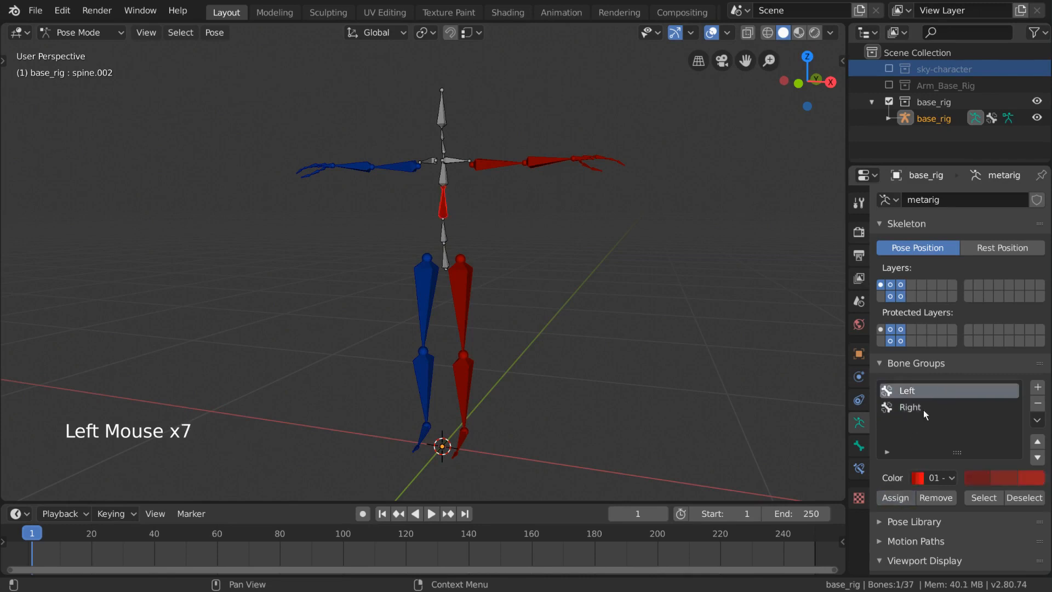
left_click(923, 408)
left_click(904, 497)
left_click(931, 496)
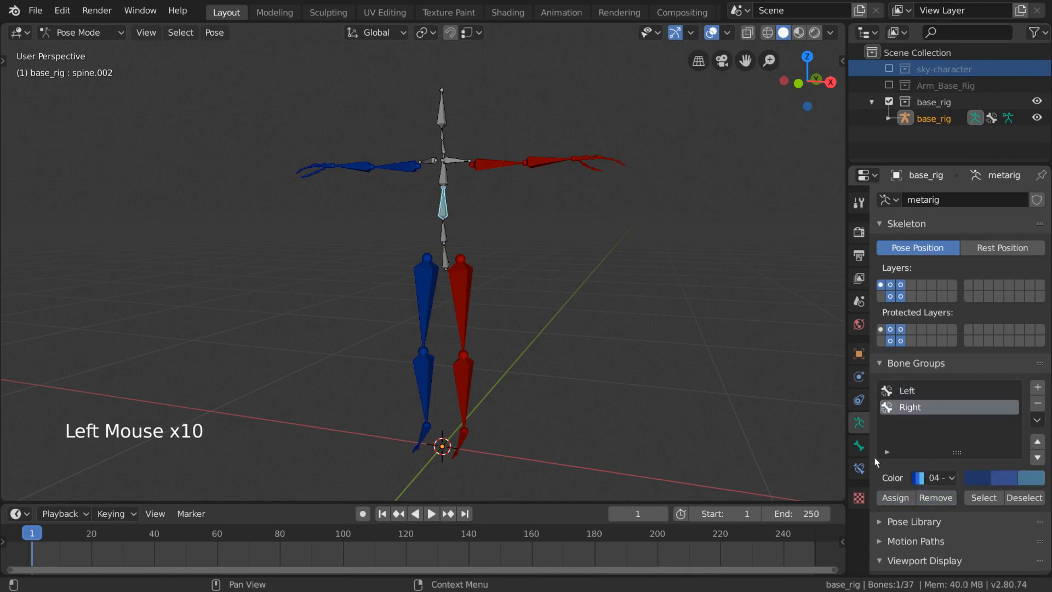